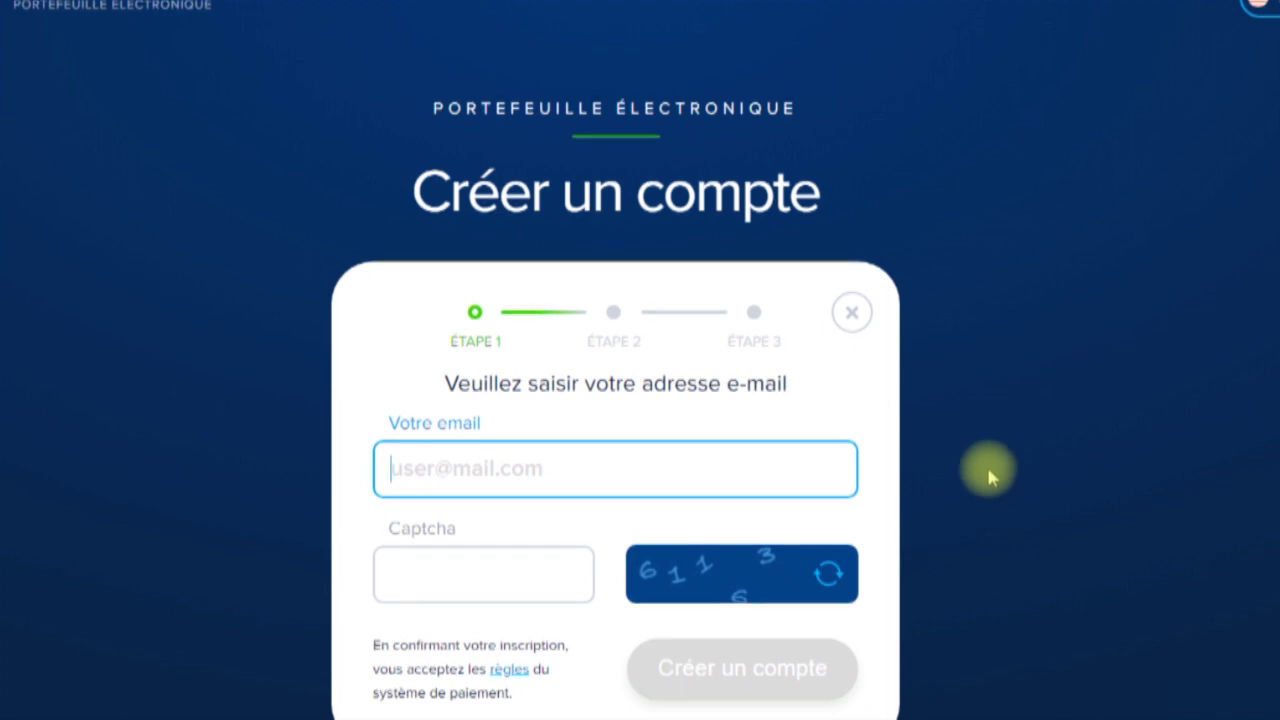
Fill the sign-up e-mail field with the saved address from autofill
scroll(988, 475, "down", 1)
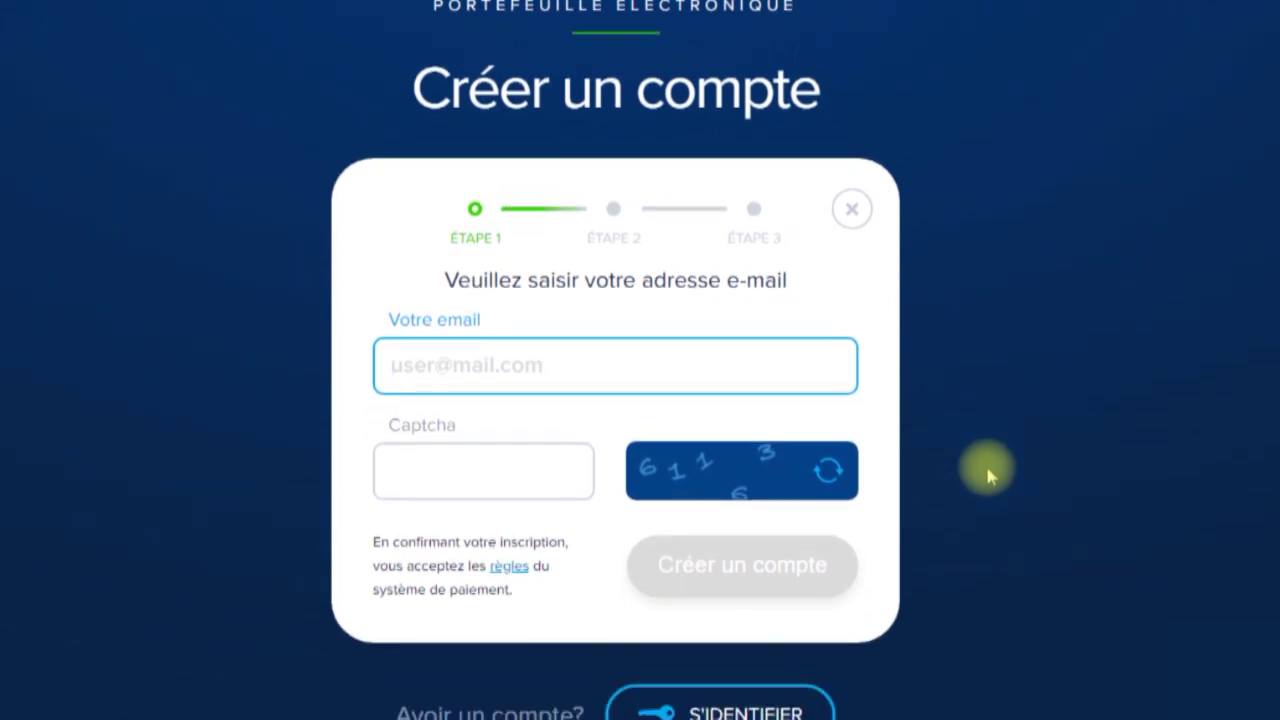
left_click(653, 358)
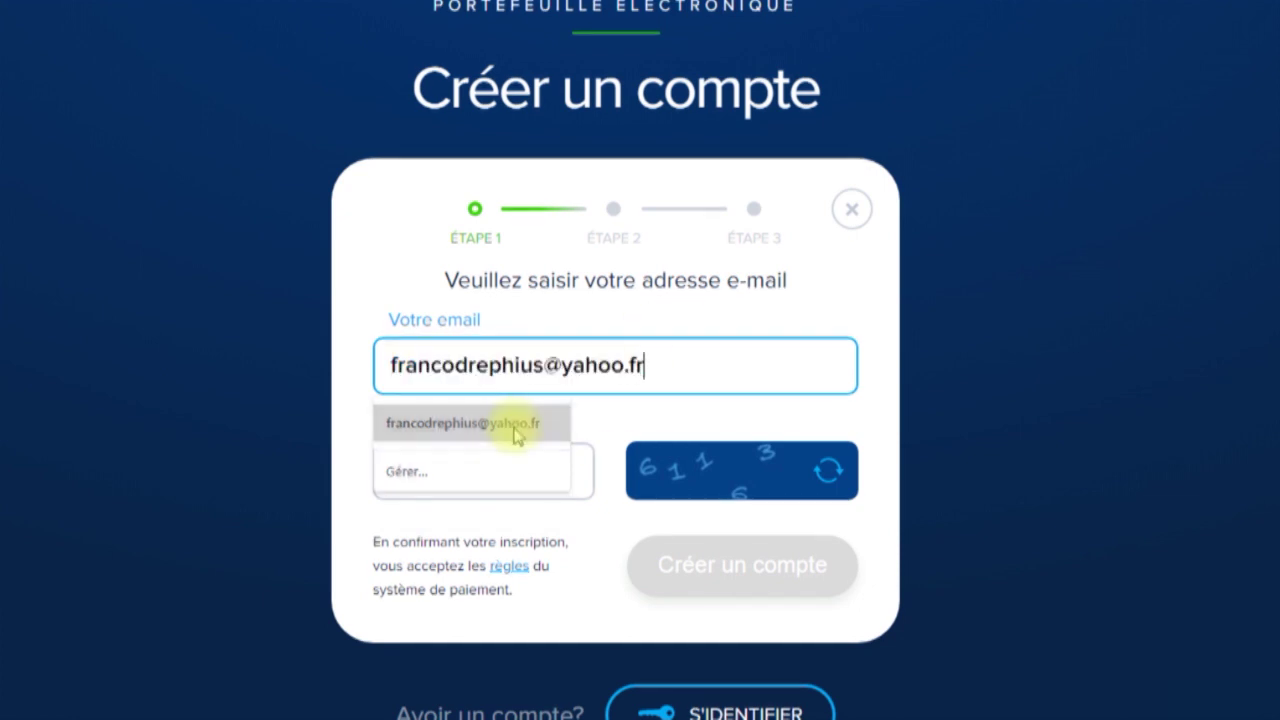
left_click(517, 430)
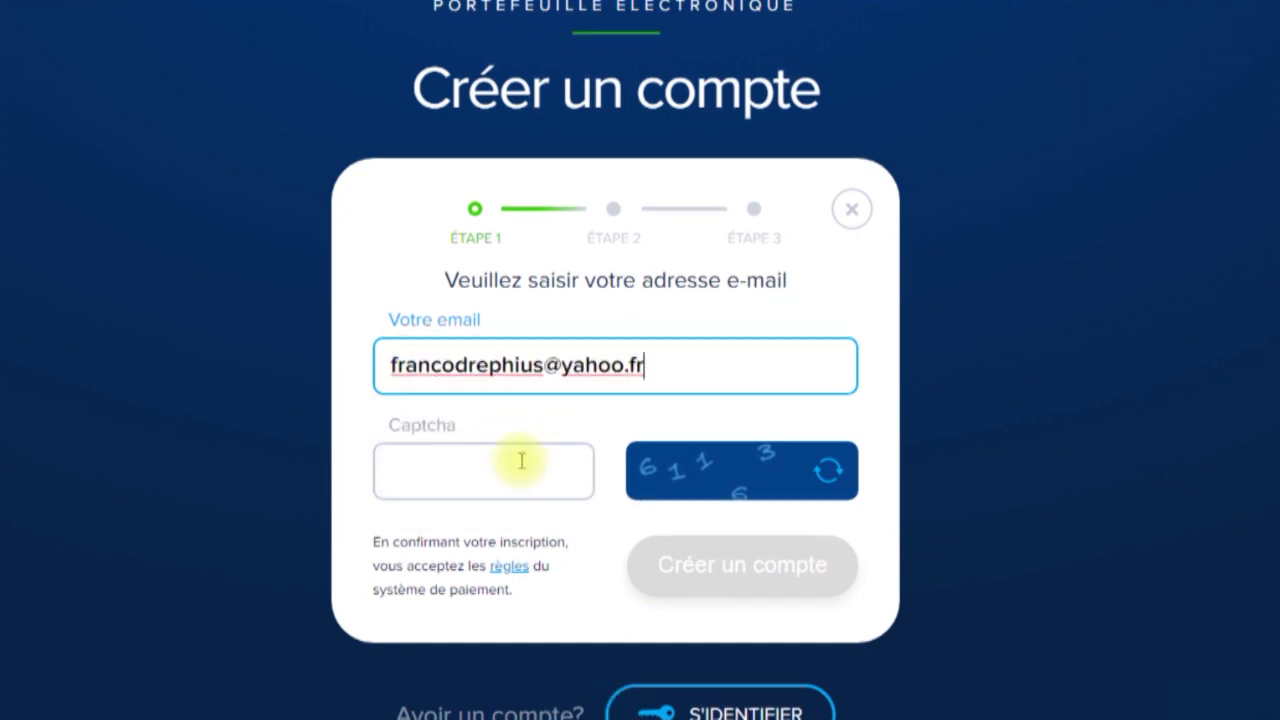
Enter captcha 61163 and submit 'Créer un compte' to request a confirmation code
left_click(506, 476)
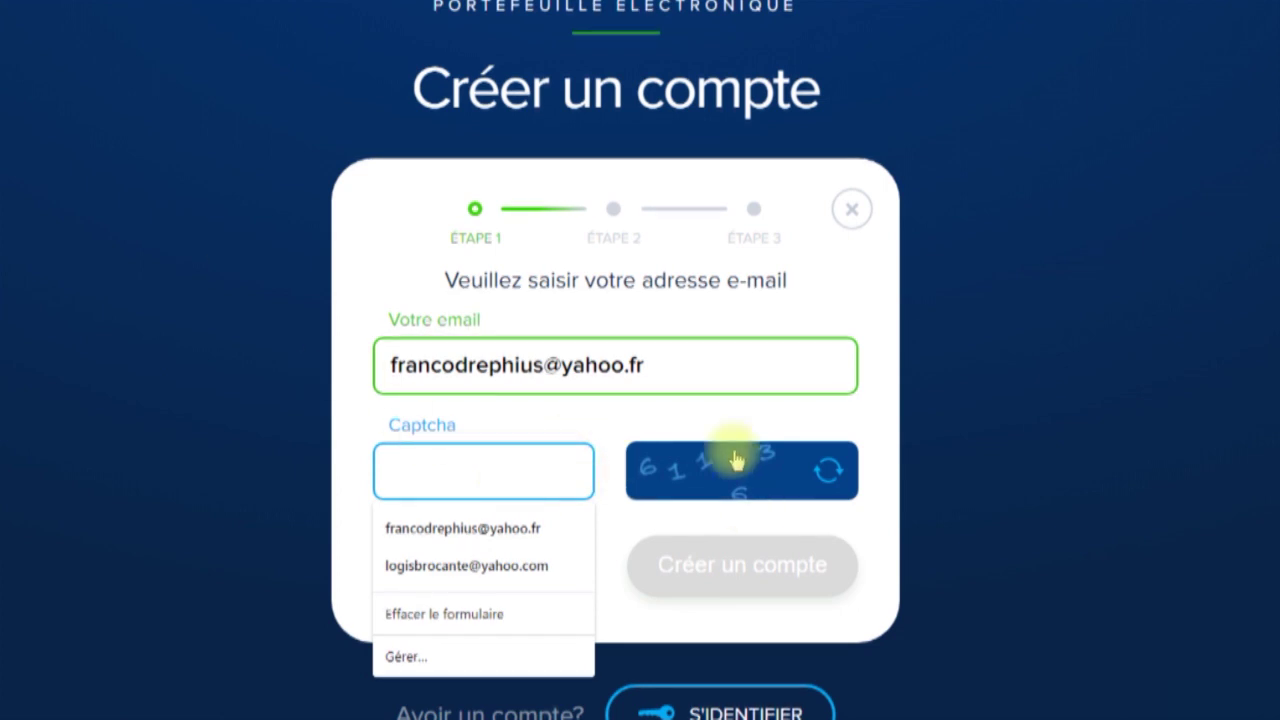
left_click(535, 469)
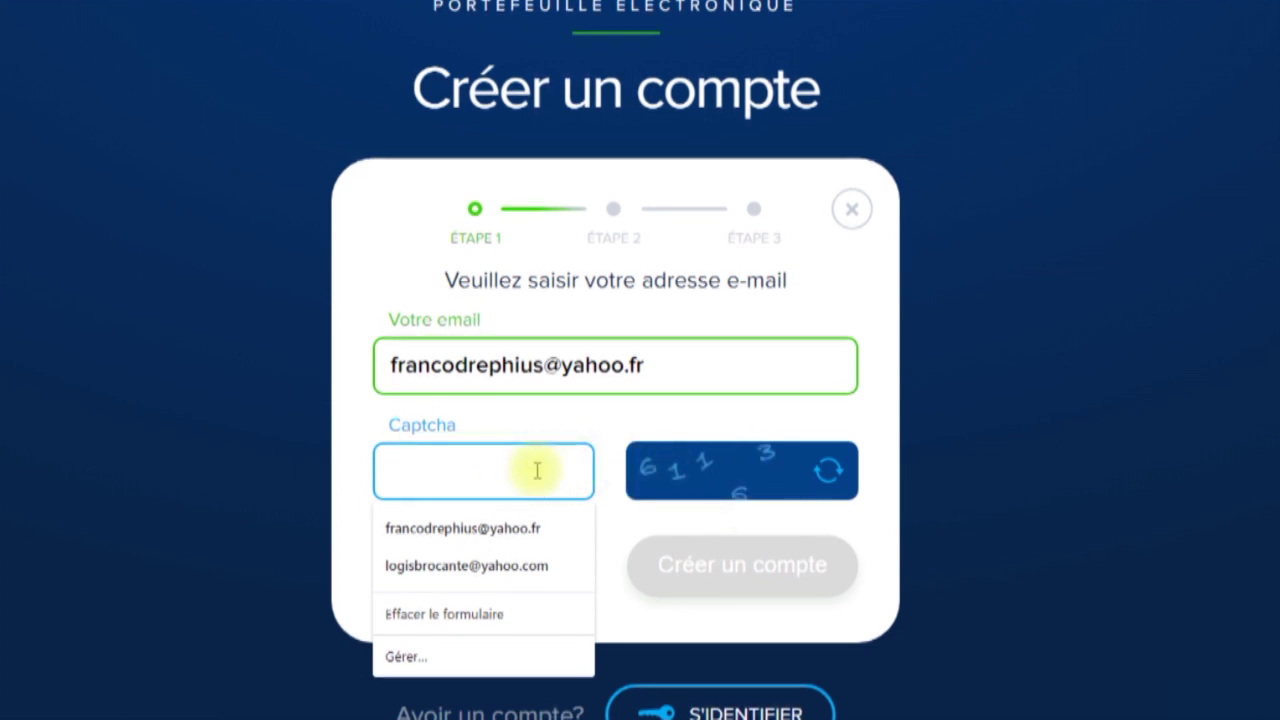
type("6116")
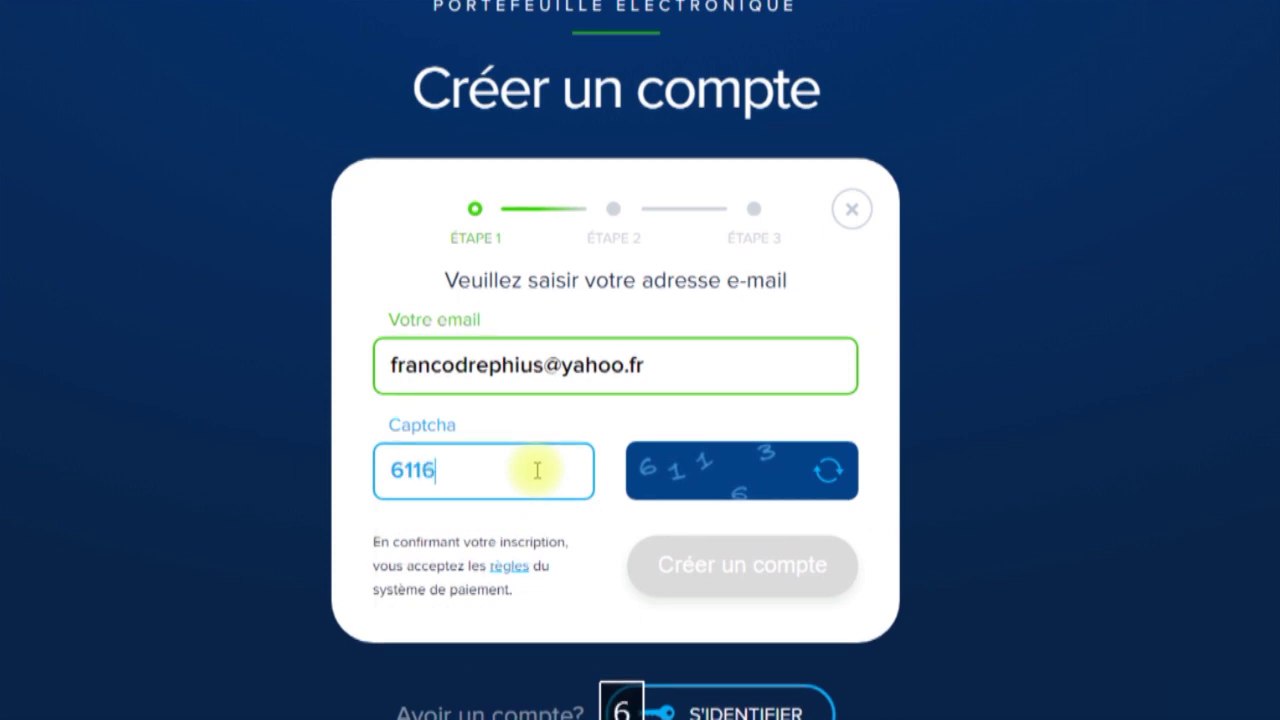
type("3")
left_click(745, 575)
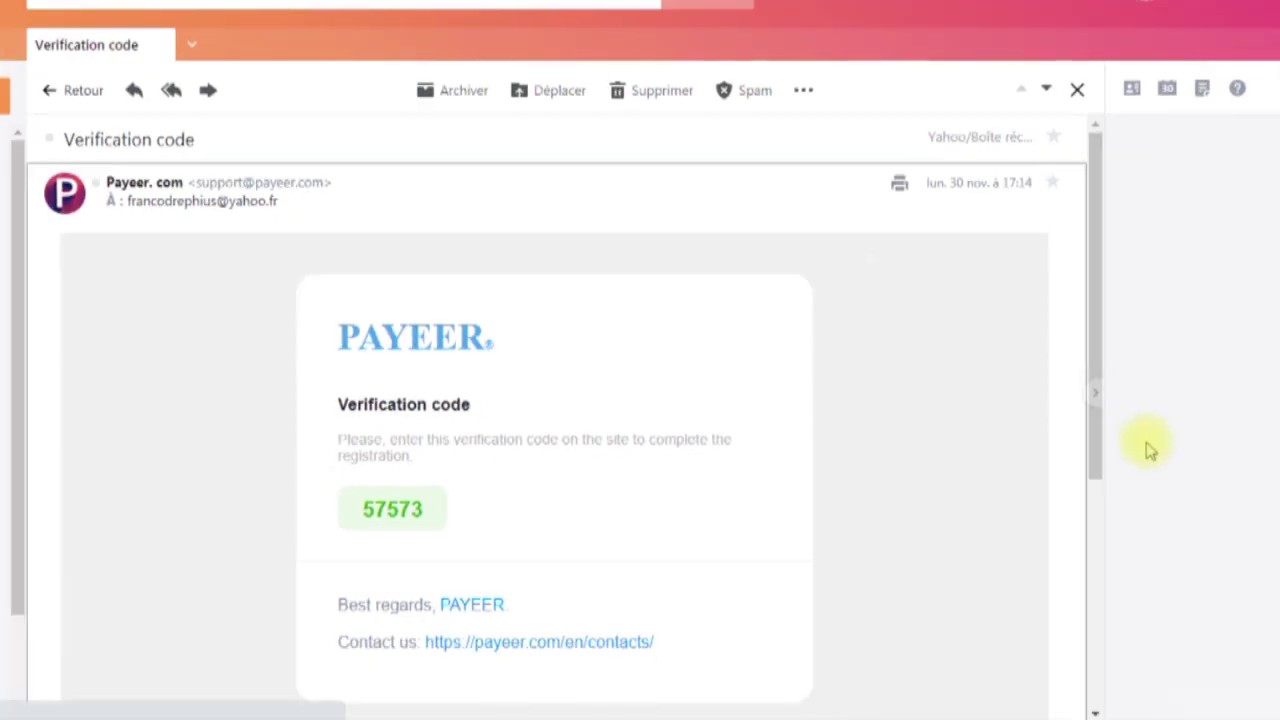
Select the green verification code in Payeer's e-mail to copy it
scroll(846, 494, "down", 2)
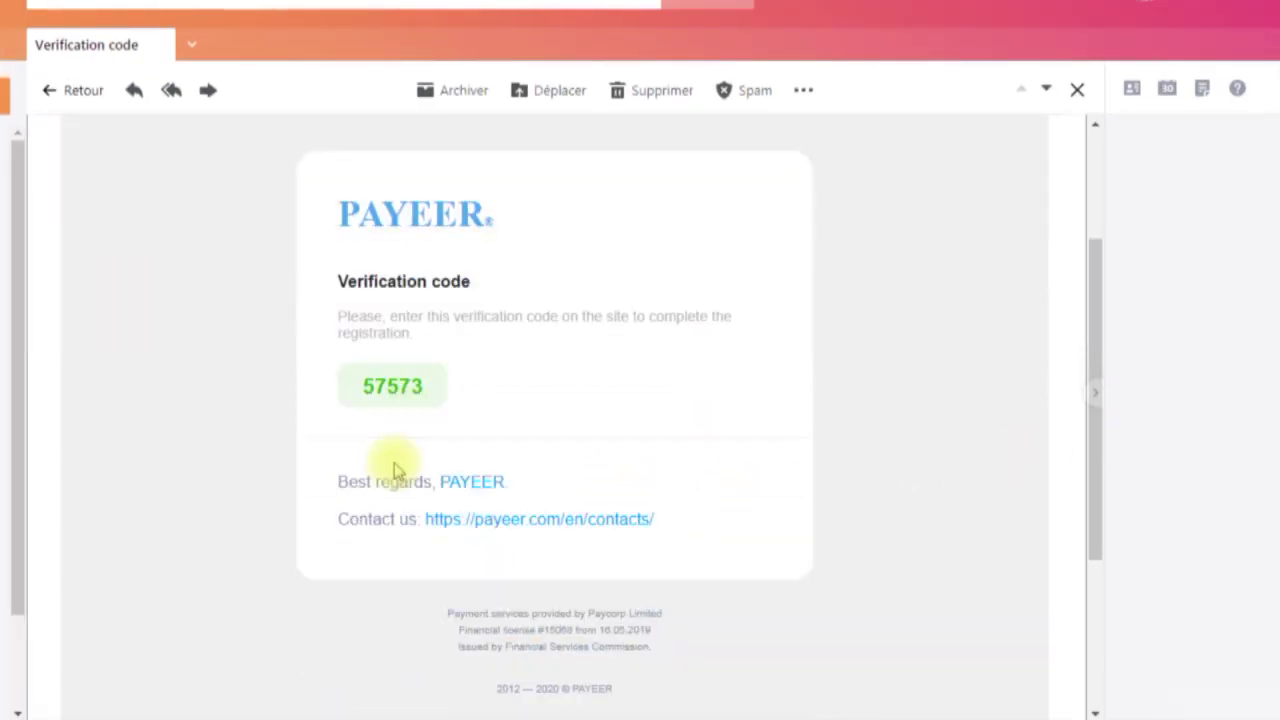
left_click(360, 386)
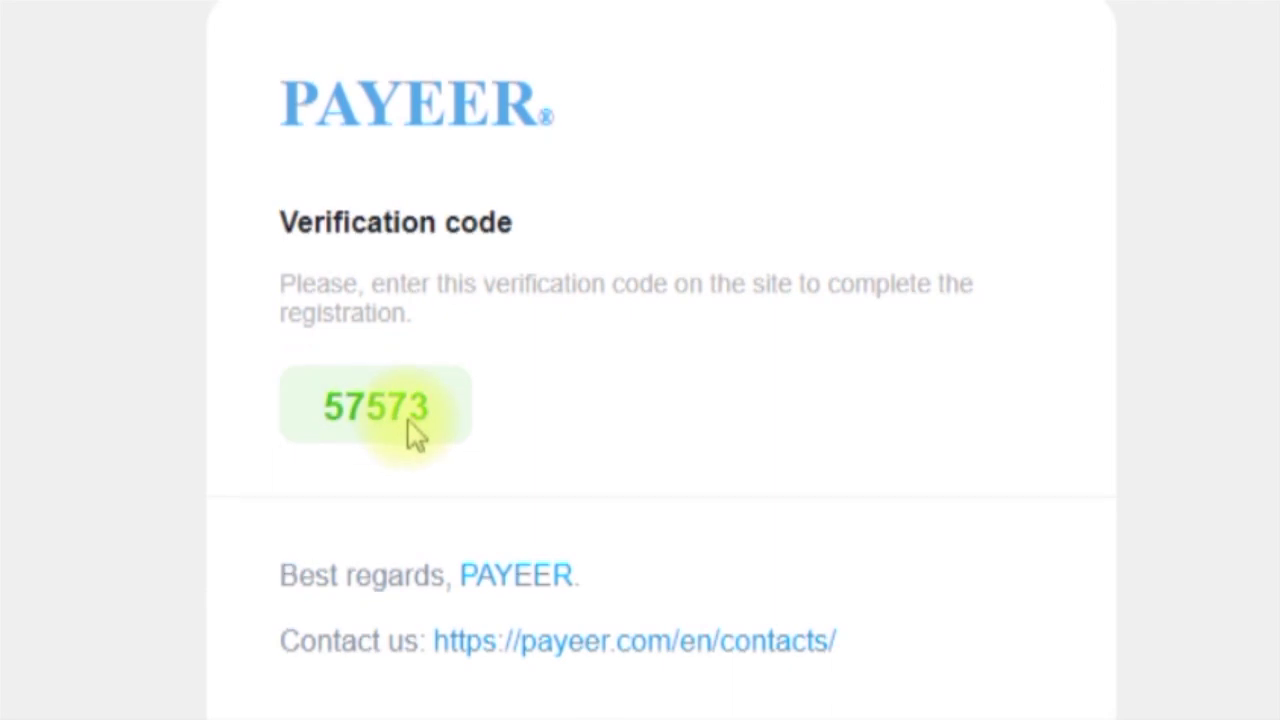
left_click_drag(367, 389, 474, 443)
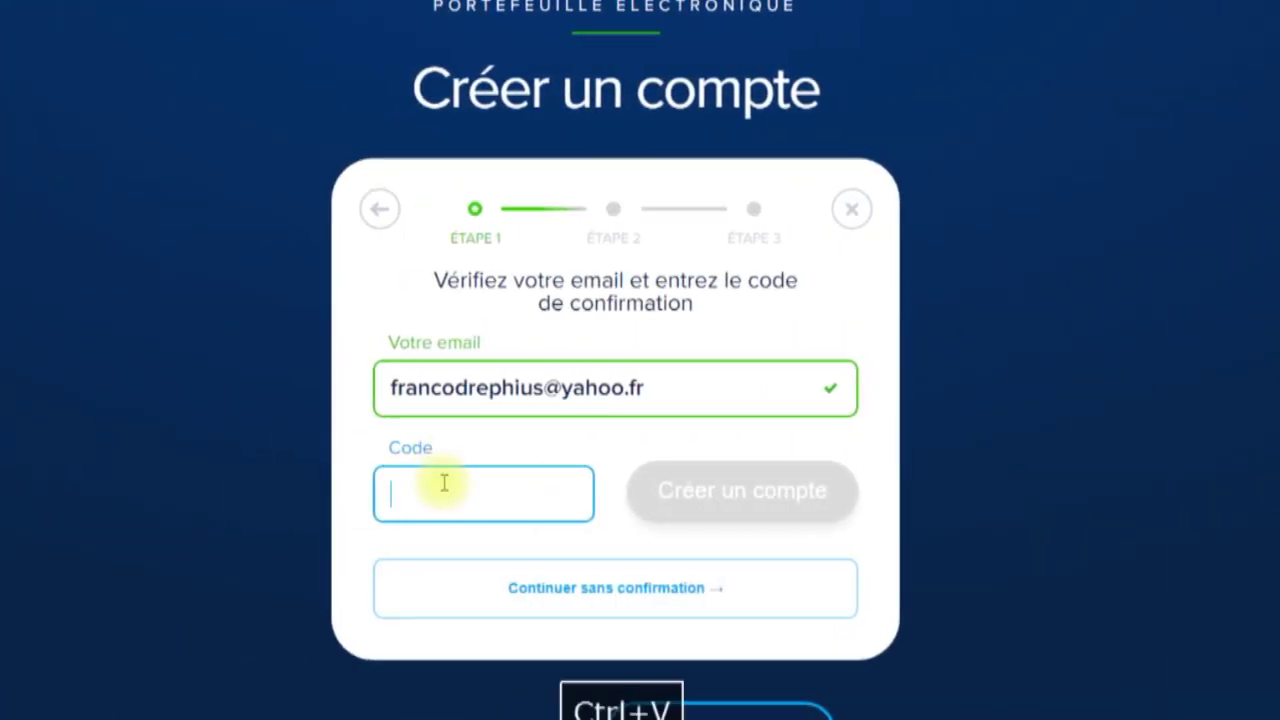
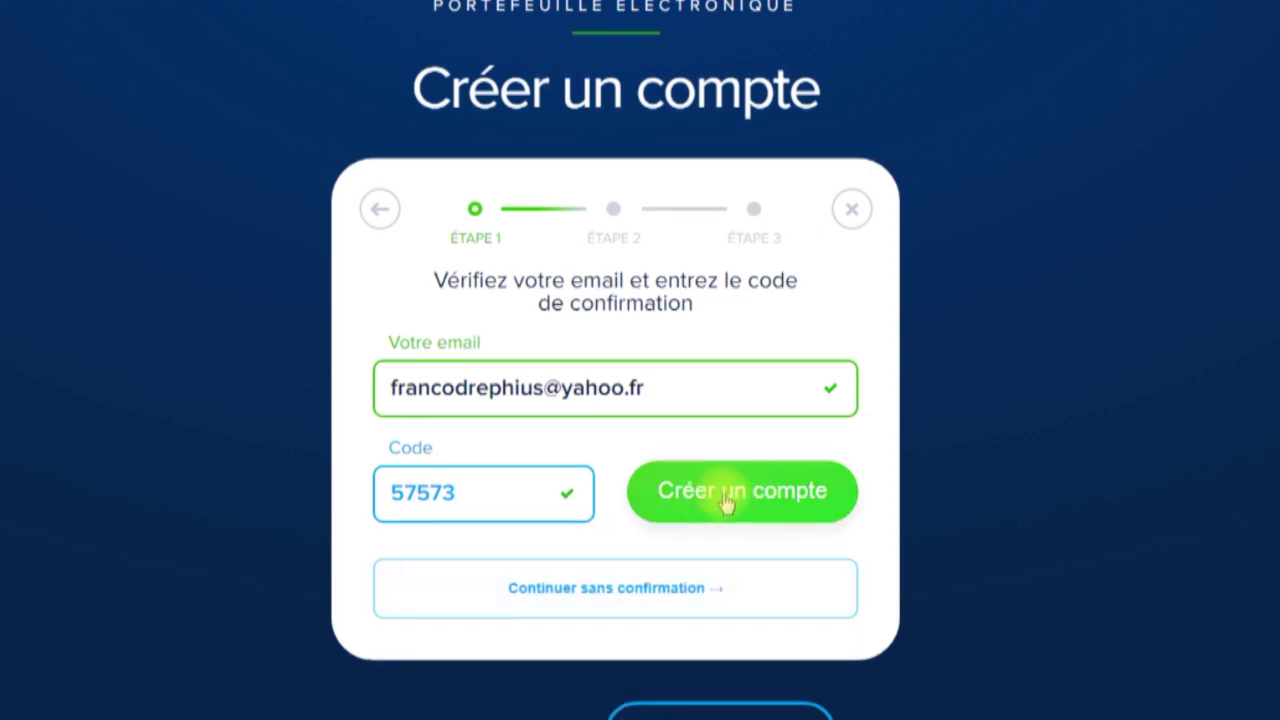
Paste and confirm the verification code, select the generated password fields, and continue with 'Suivant'
left_click(752, 507)
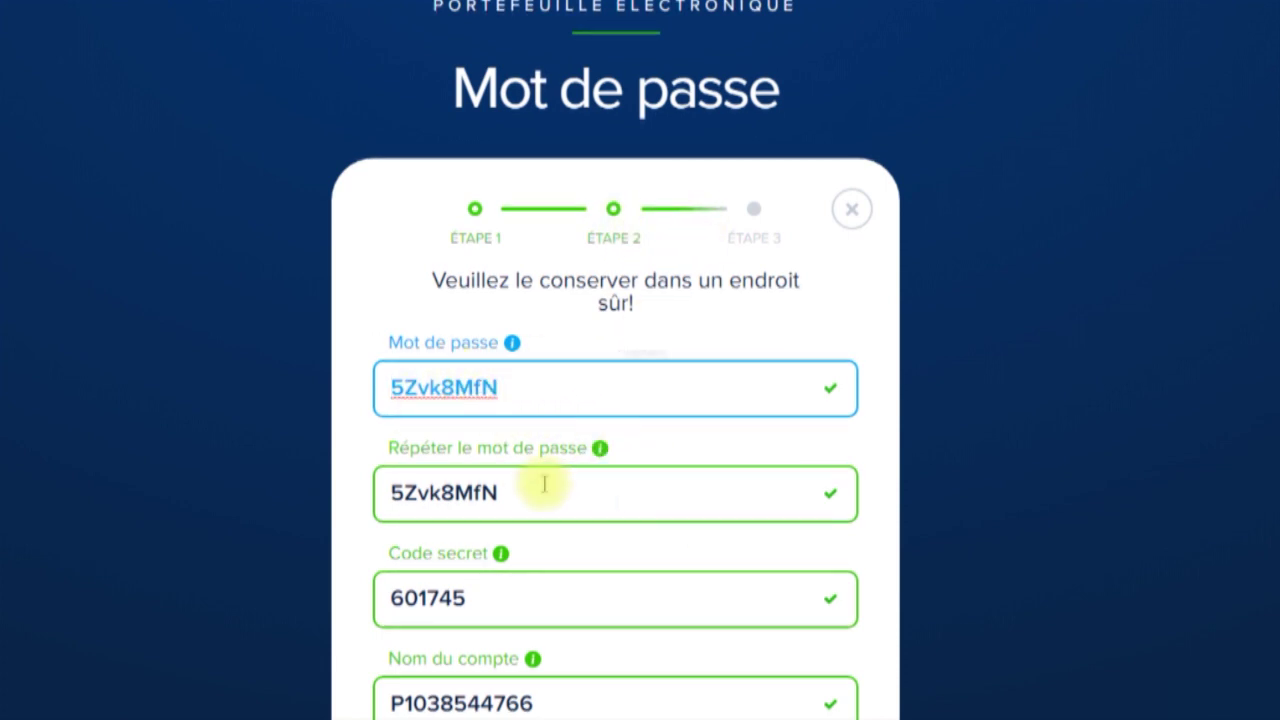
scroll(551, 485, "down", 1)
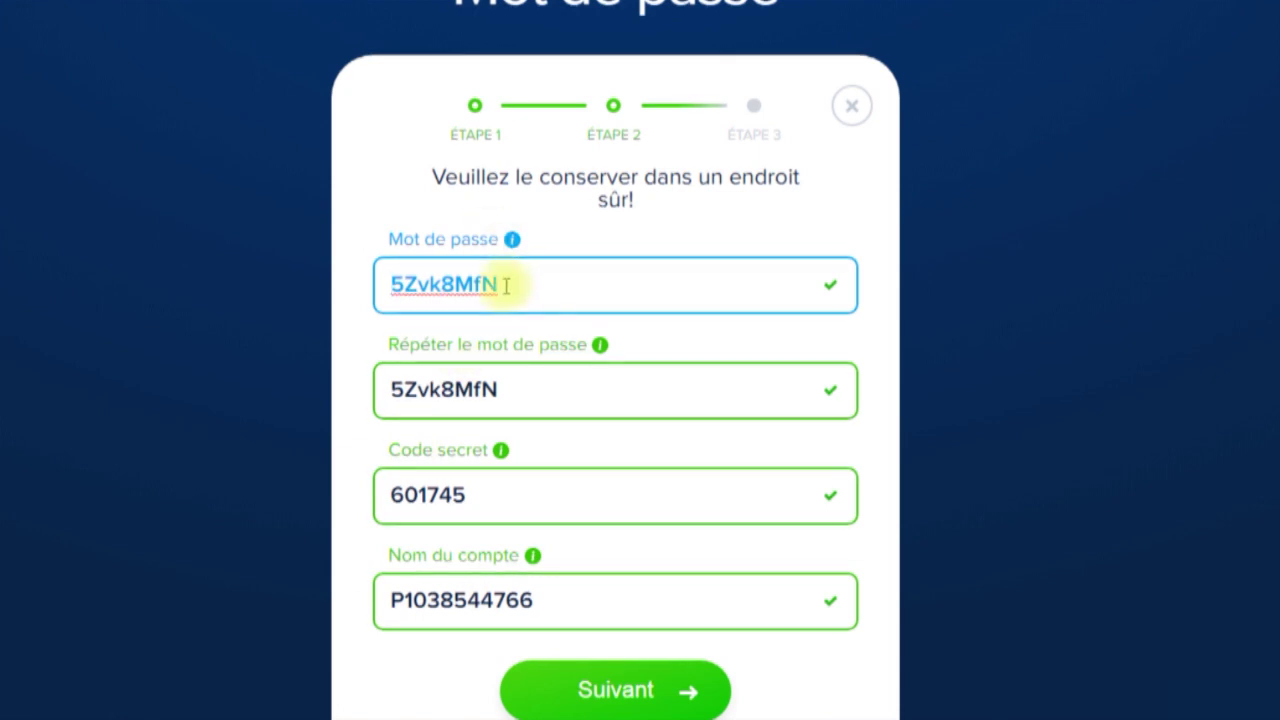
left_click_drag(500, 286, 386, 284)
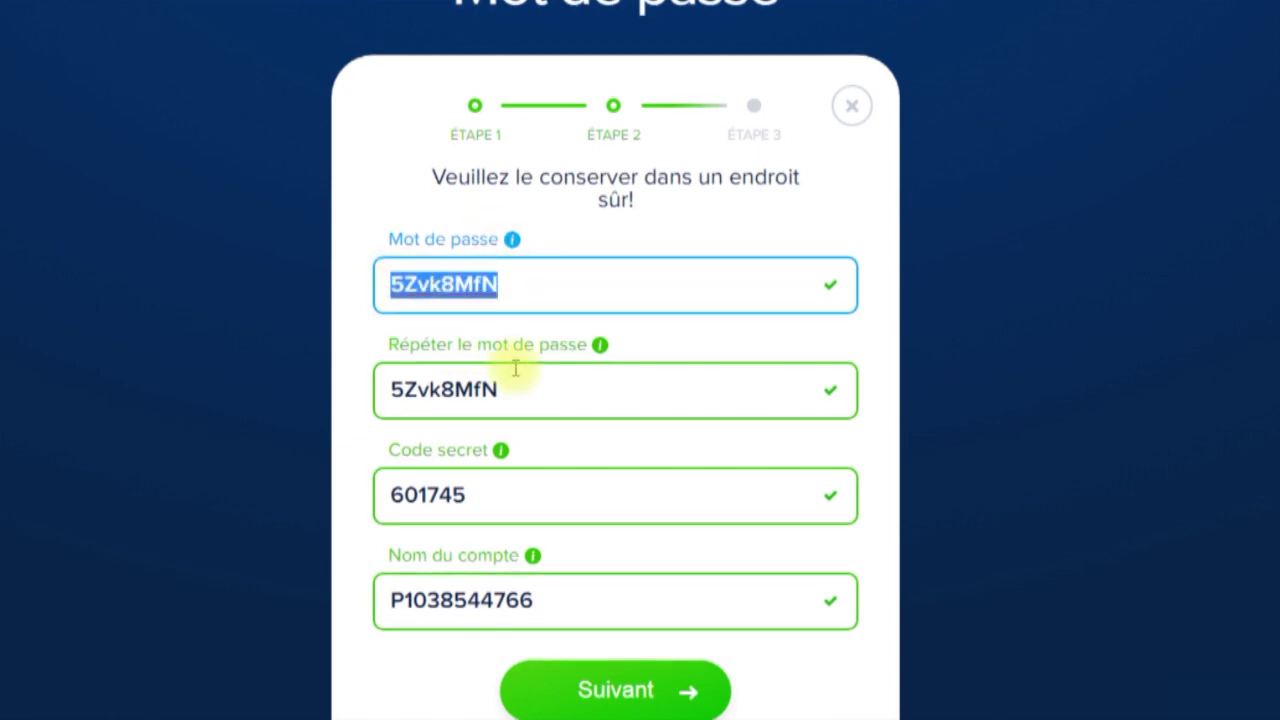
left_click_drag(515, 393, 381, 388)
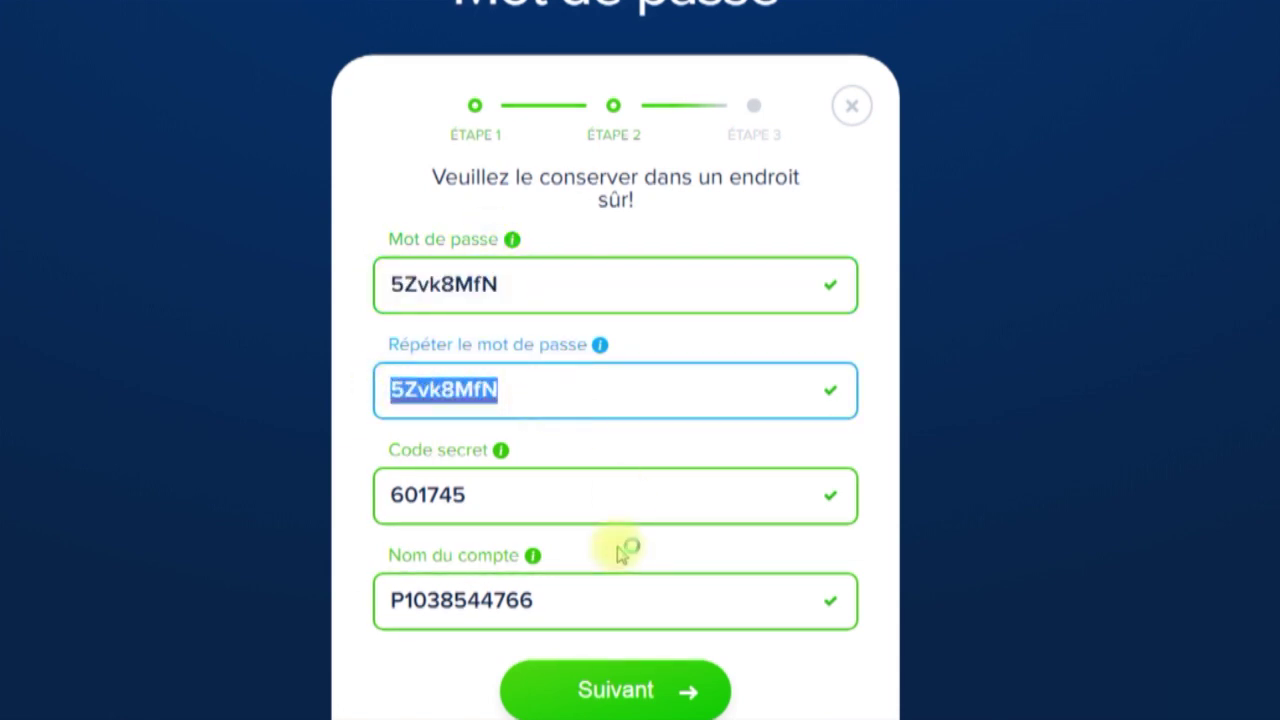
scroll(620, 553, "down", 1)
left_click(636, 586)
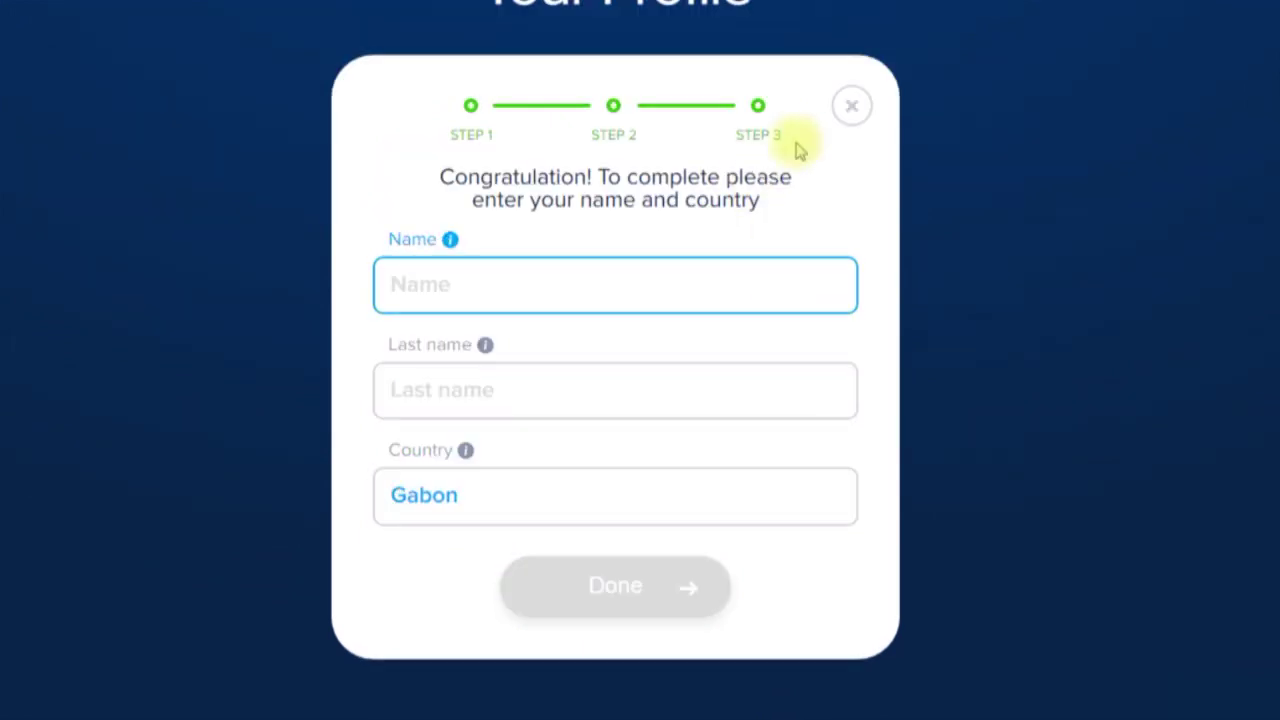
Enter the first and last name, keep Gabon as country, and finish with 'Terminé'
left_click(575, 283)
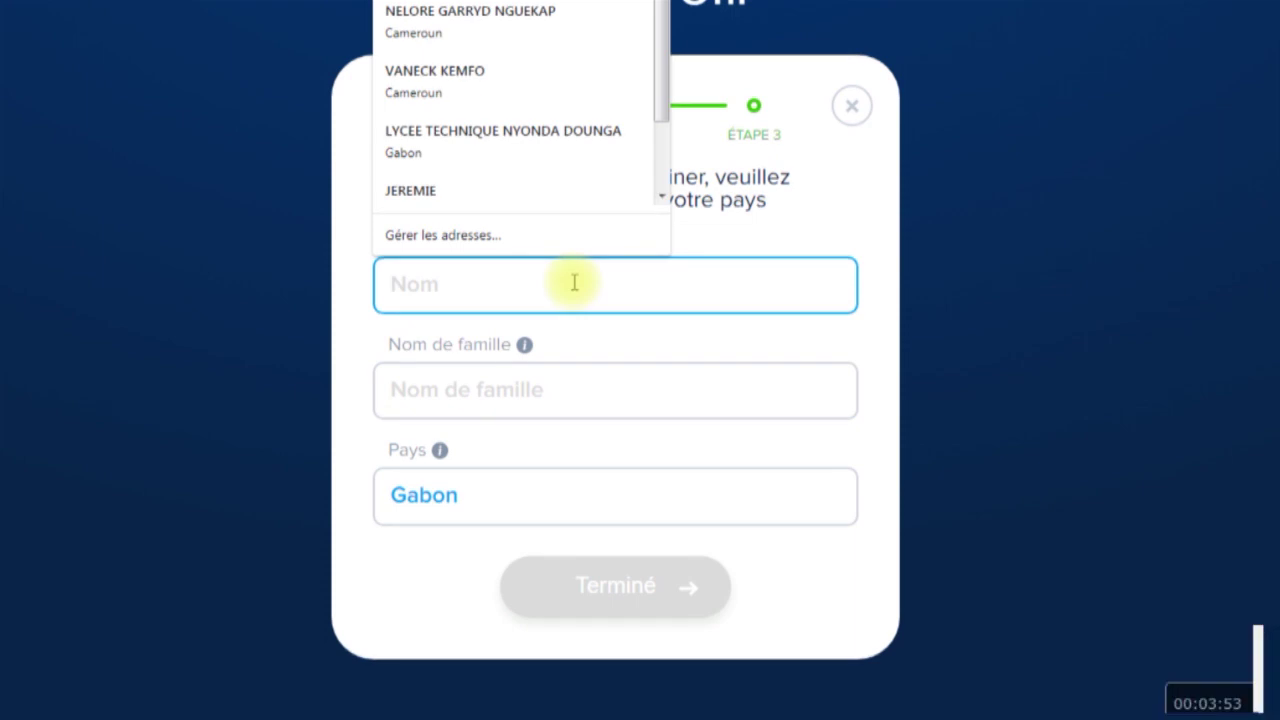
type("BG")
left_click(562, 379)
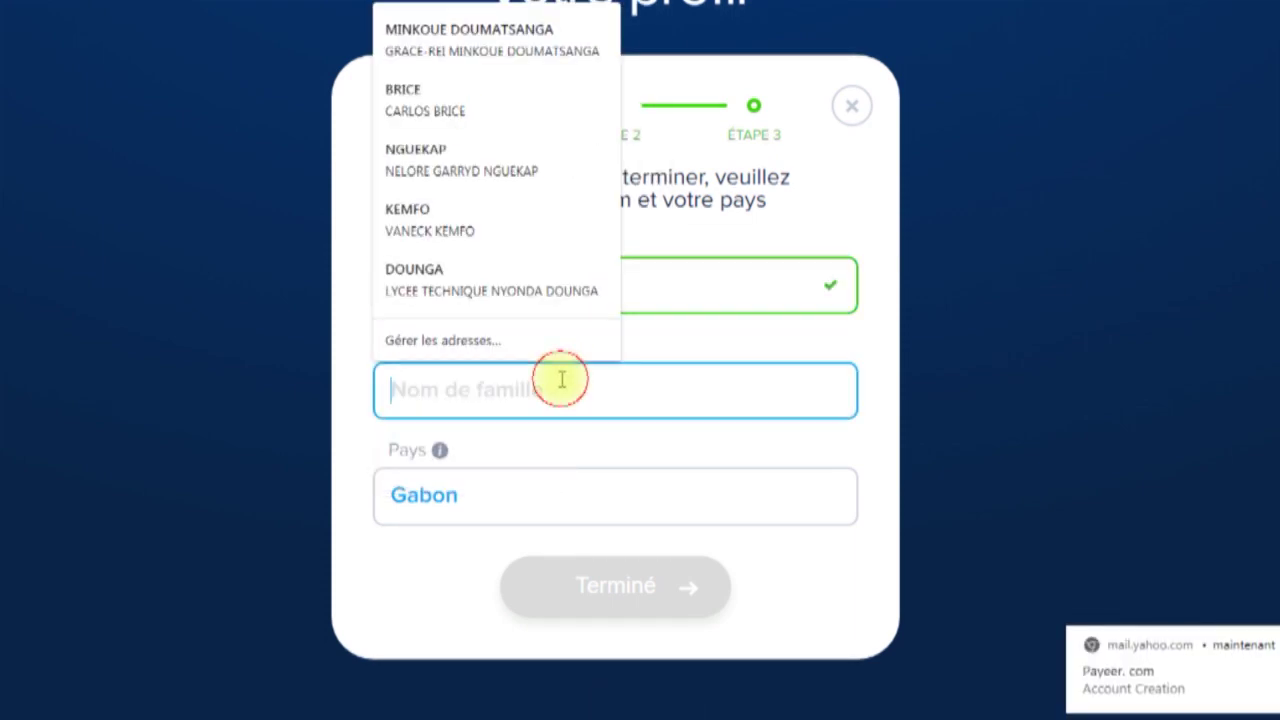
type("TEC")
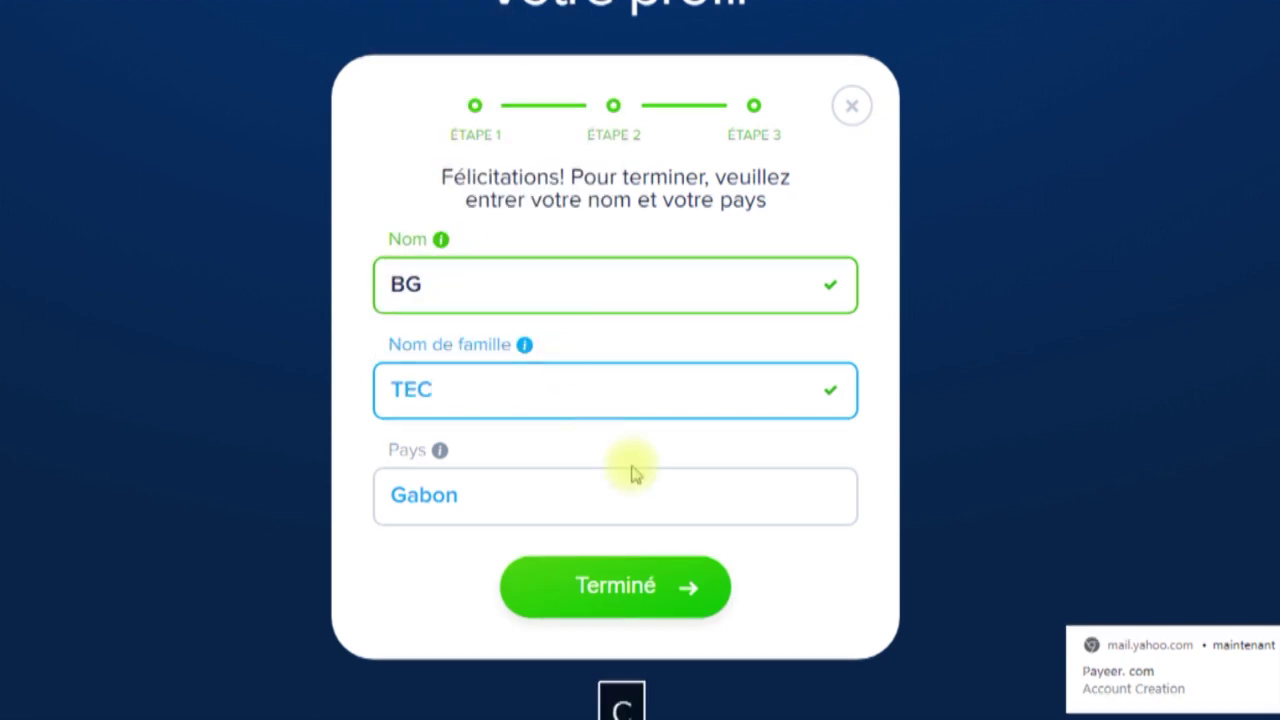
left_click(621, 593)
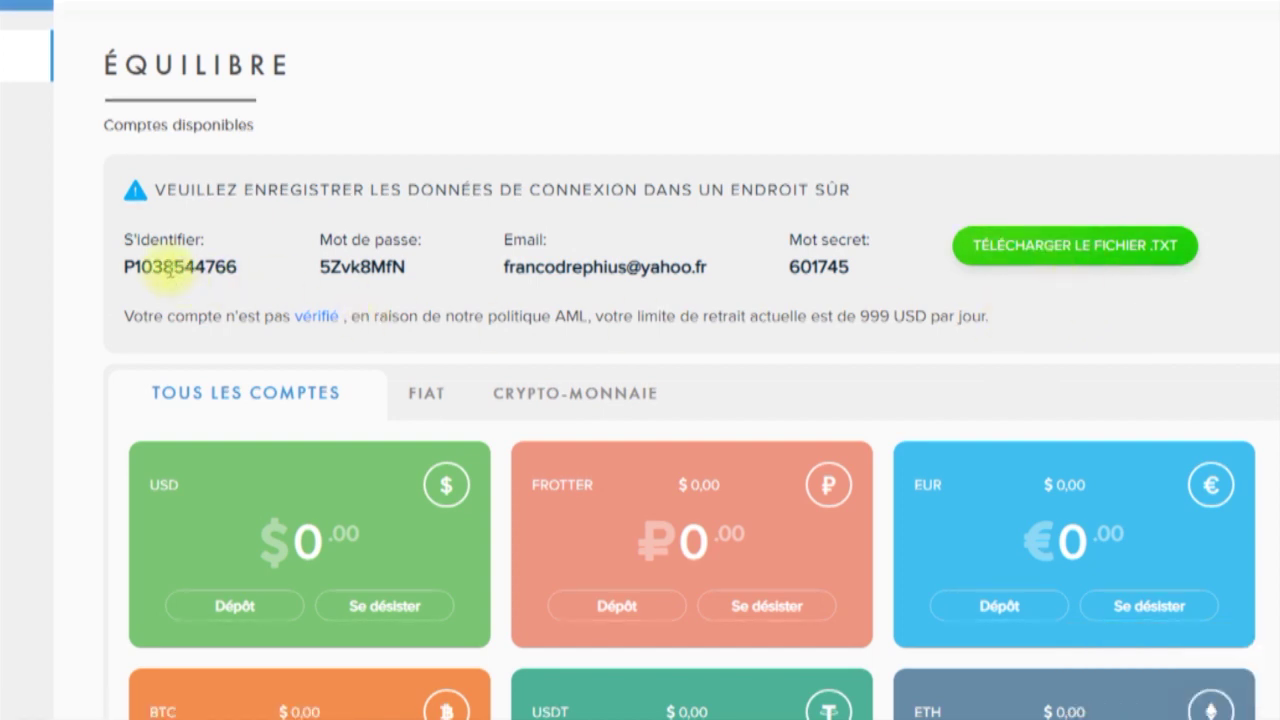
Select the account identifier in the header, then clear the selection
left_click_drag(126, 267, 228, 268)
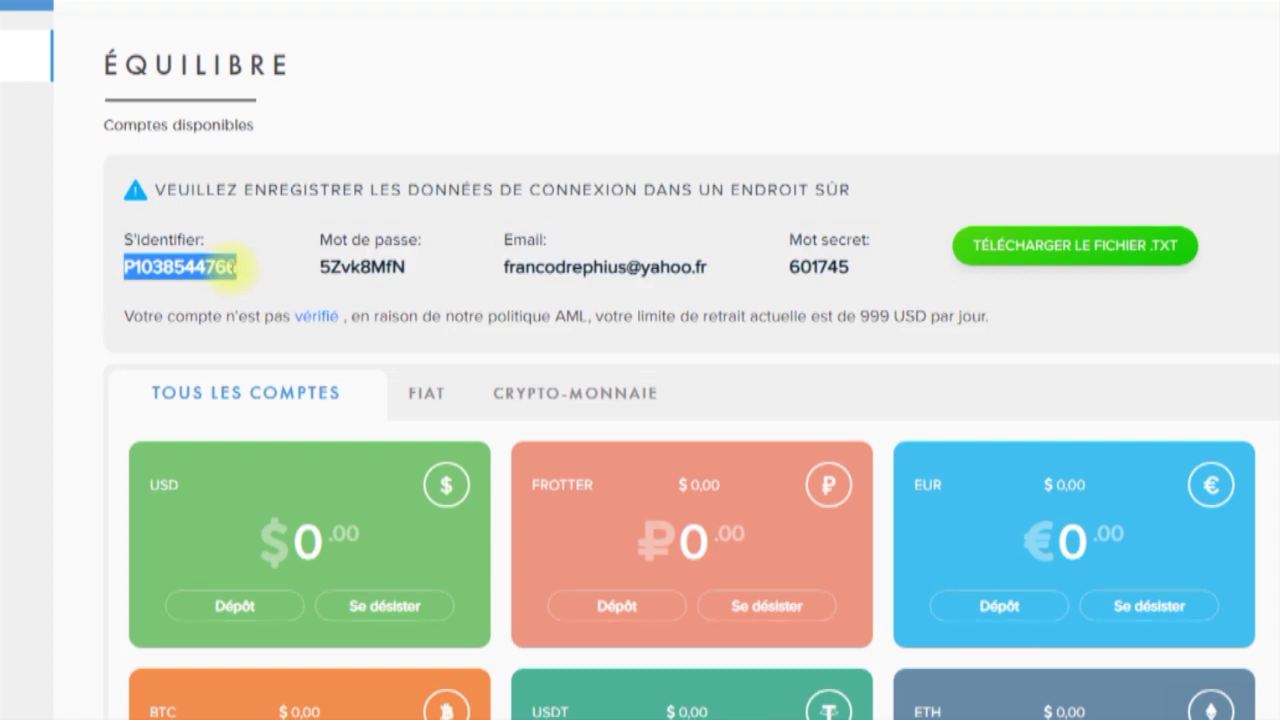
left_click_drag(236, 267, 242, 268)
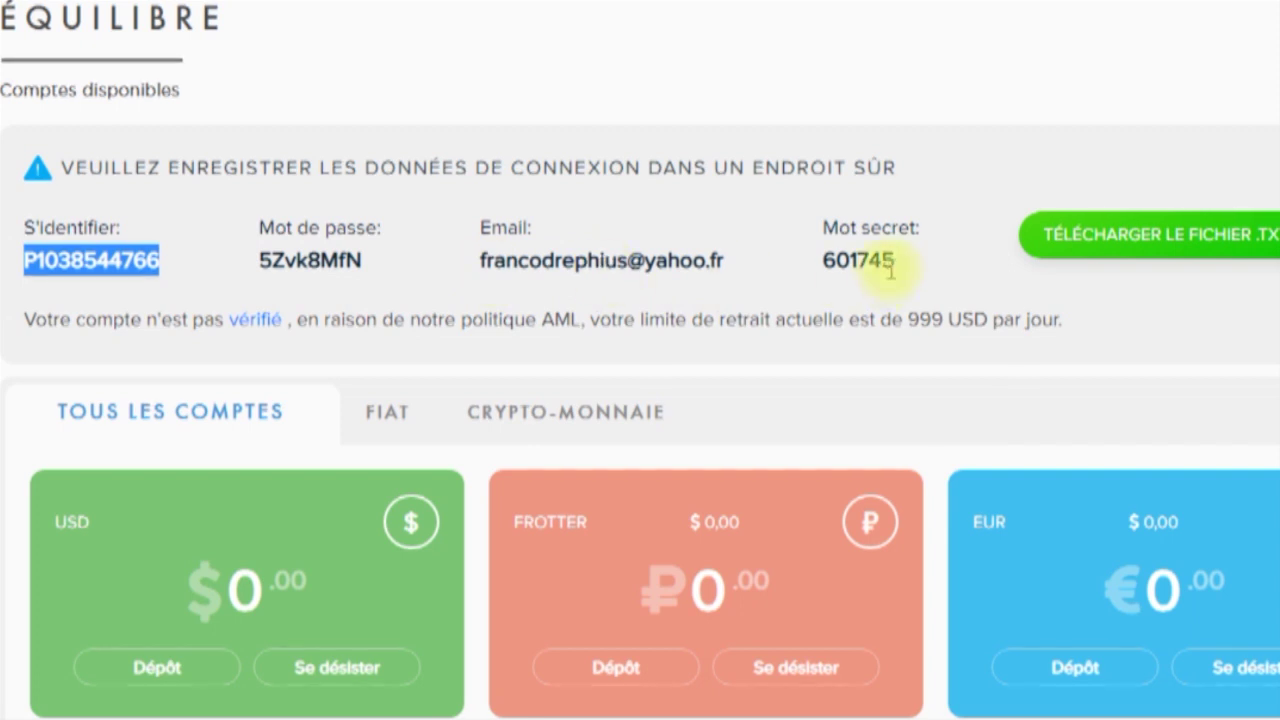
left_click(890, 268)
Scroll through the currency wallet cards on the balance page
scroll(829, 300, "down", 5)
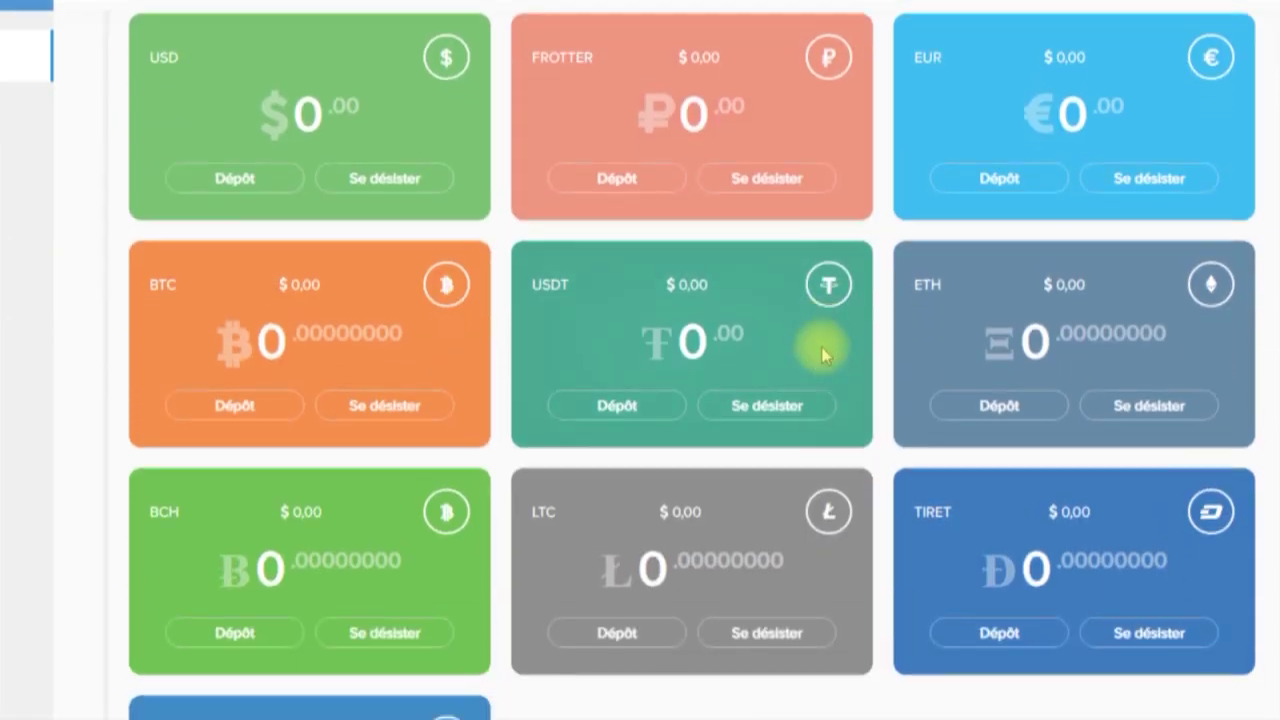
scroll(820, 350, "down", 3)
scroll(815, 350, "up", 7)
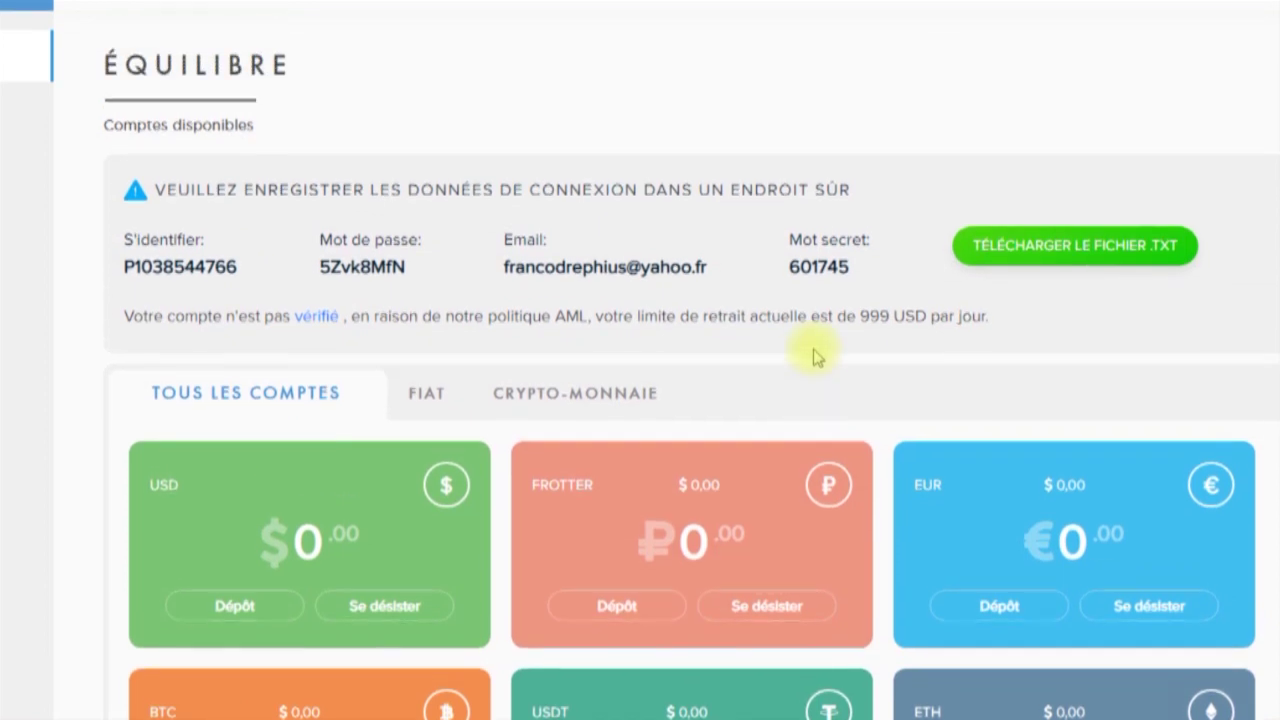
scroll(720, 366, "down", 1)
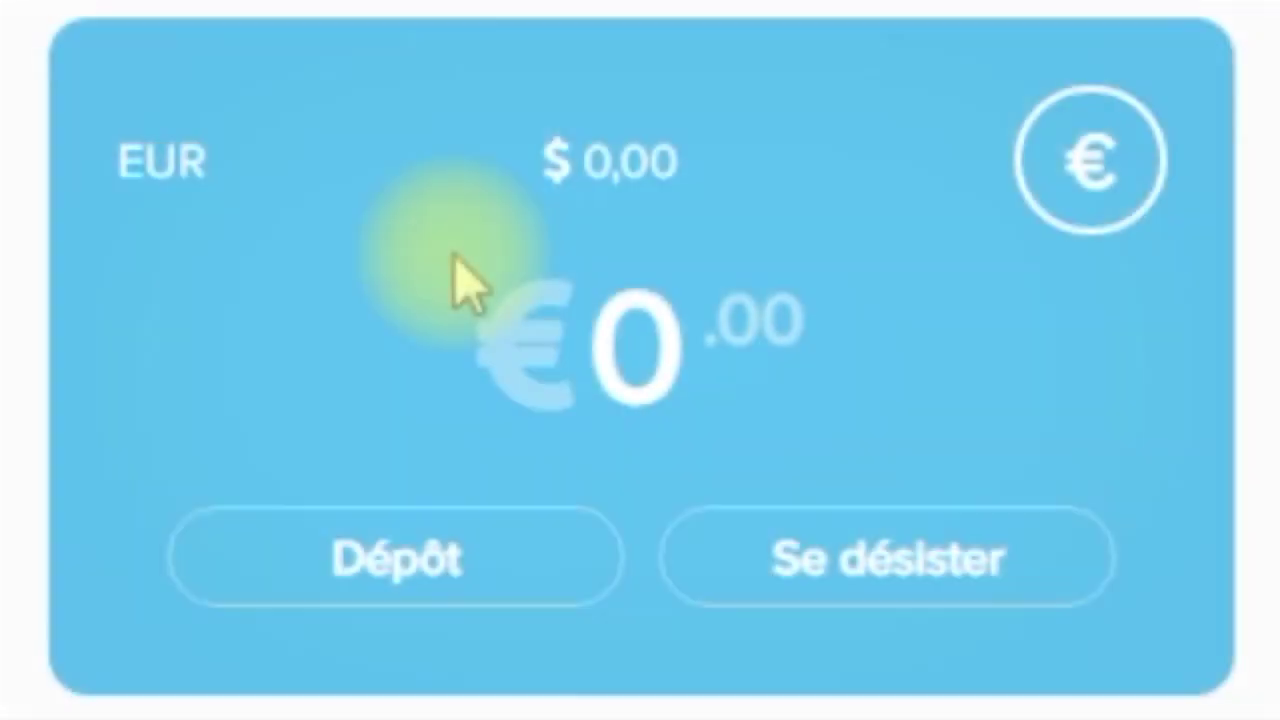
scroll(871, 357, "down", 3)
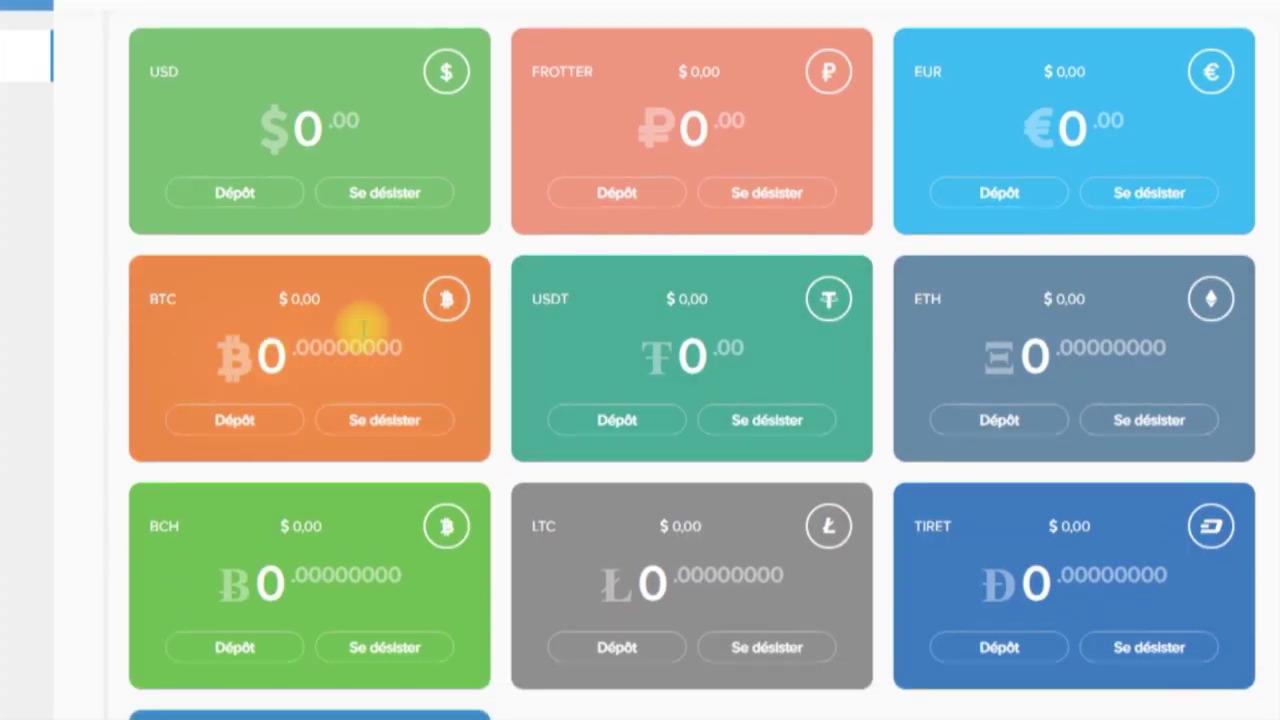
scroll(1020, 357, "down", 1)
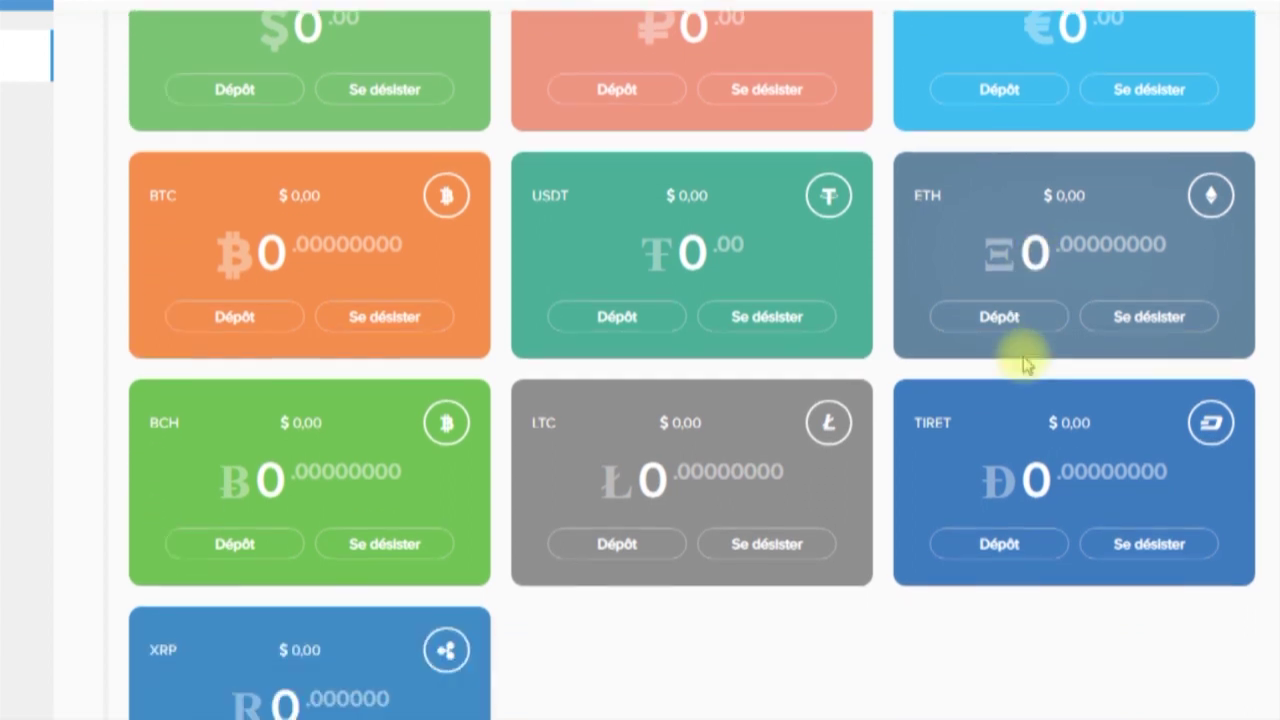
scroll(398, 515, "down", 2)
scroll(523, 526, "up", 7)
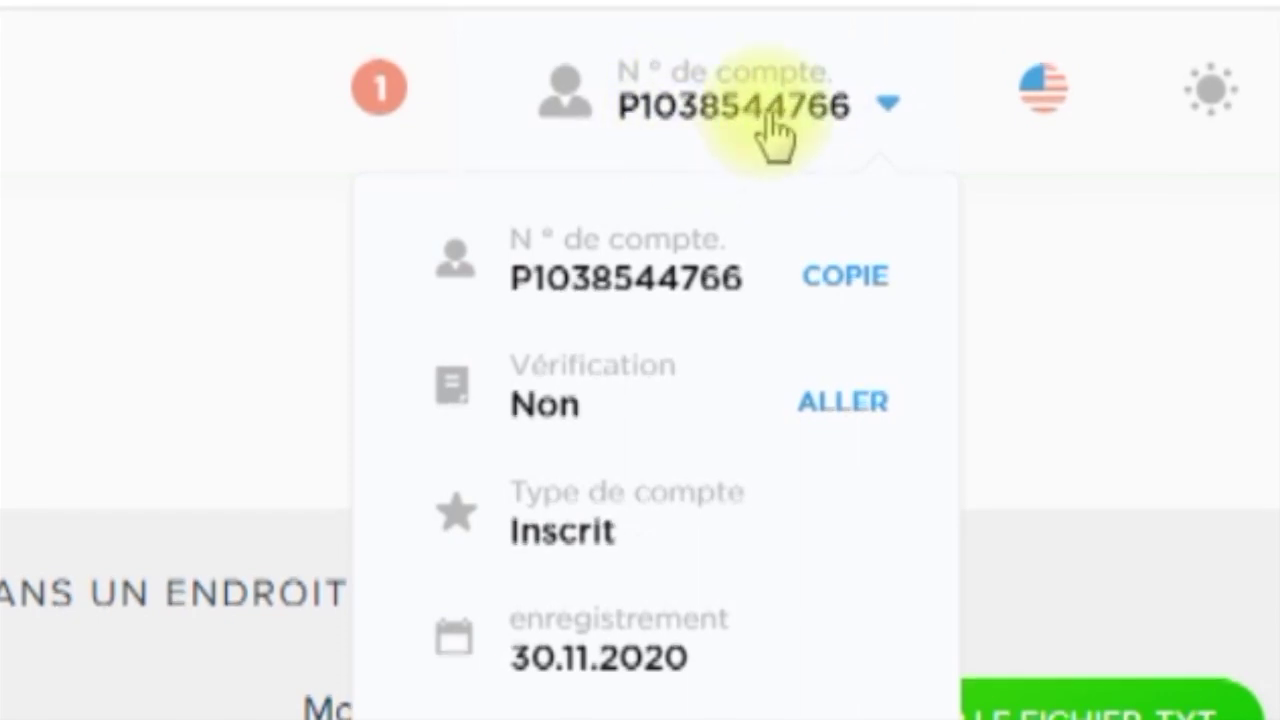
Copy the account number with COPIE in the dropdown, then dismiss the dropdown
left_click(820, 272)
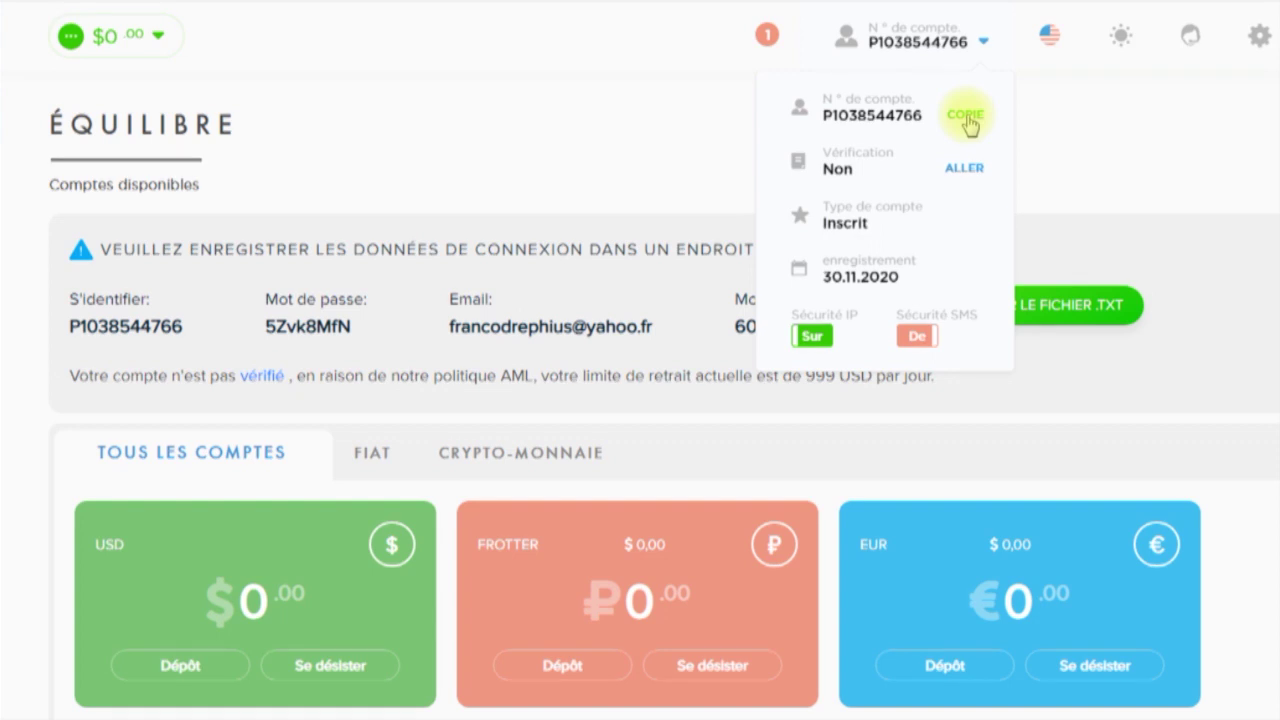
left_click(657, 235)
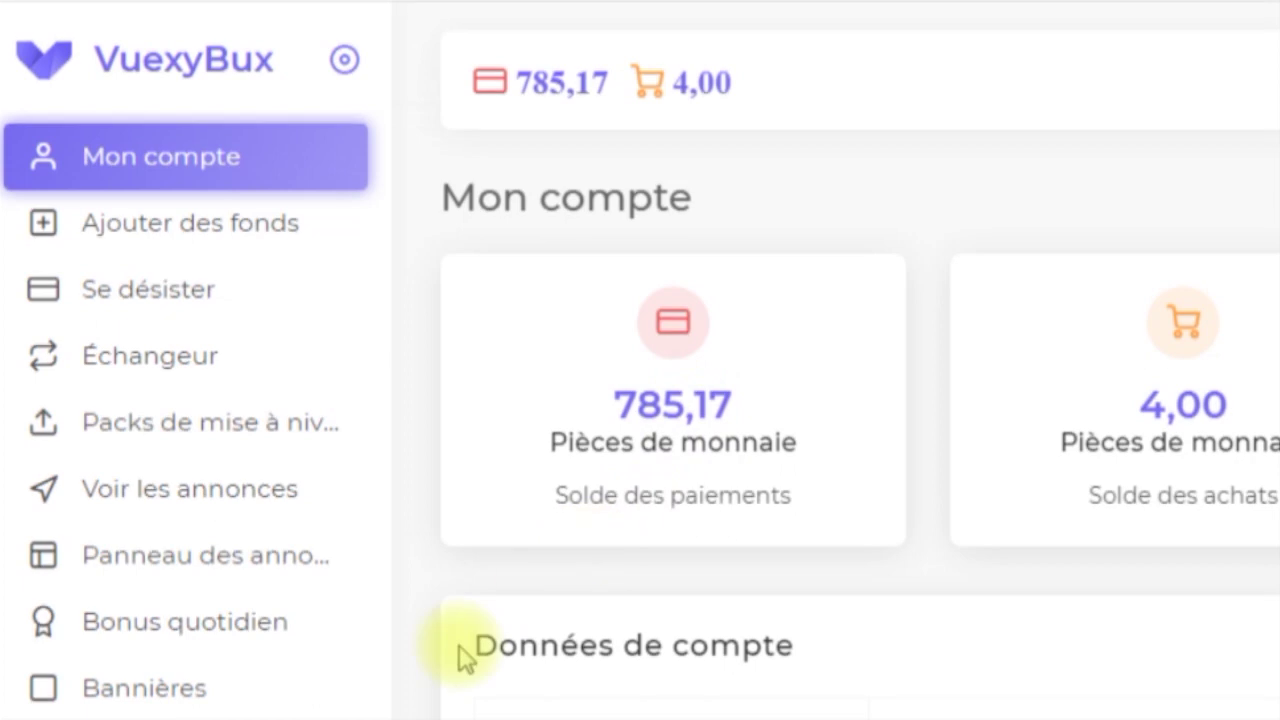
Paste the copied account number into the Payeer field under Mode de paiement
scroll(206, 651, "down", 2)
left_click(205, 648)
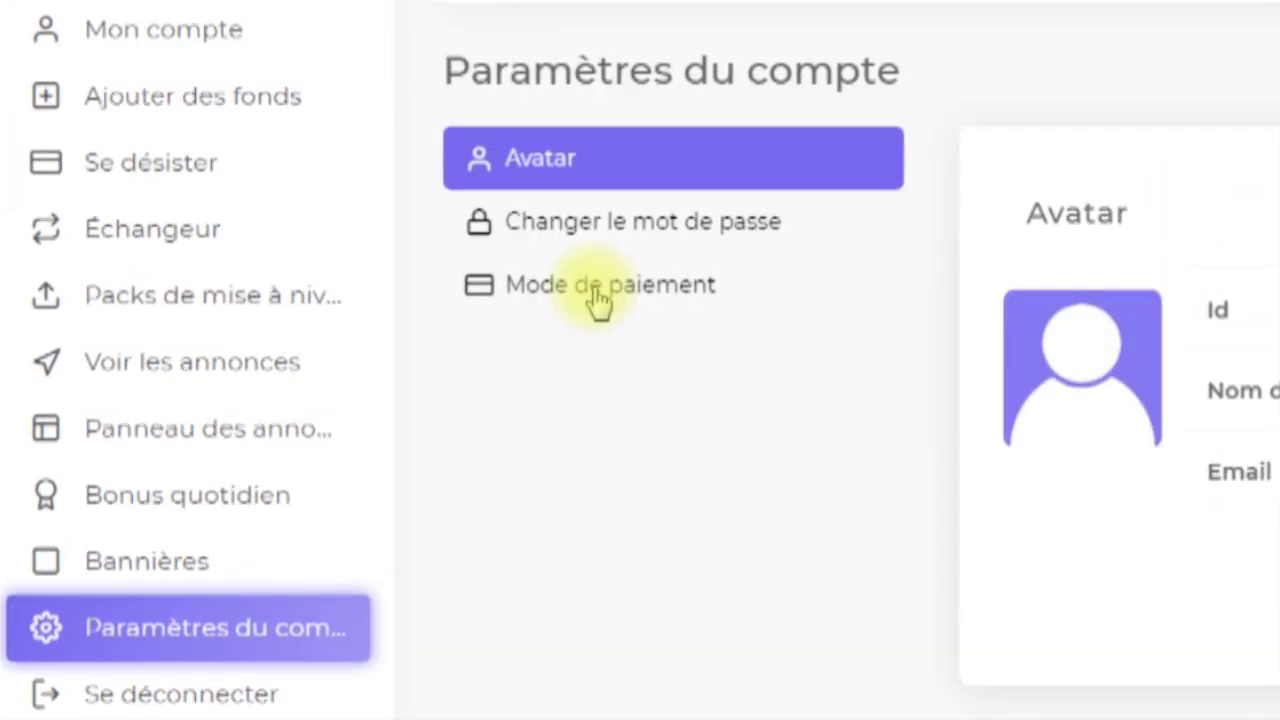
left_click(598, 290)
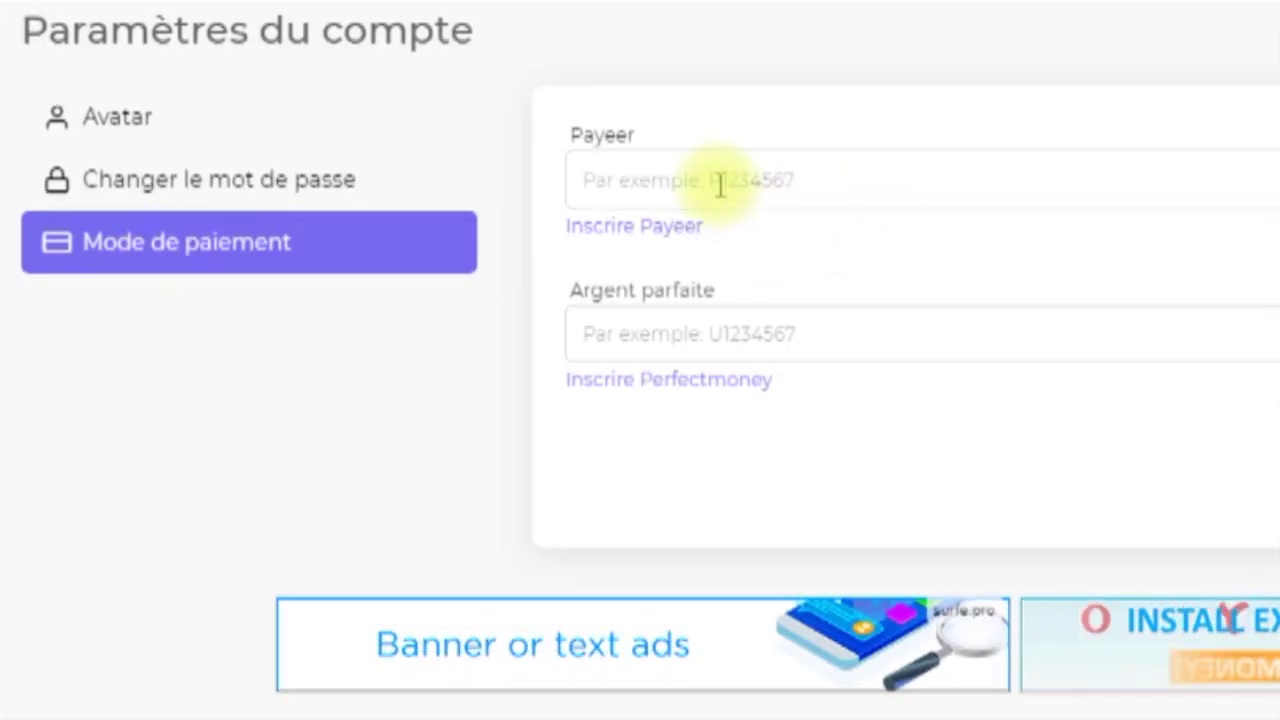
left_click(734, 186)
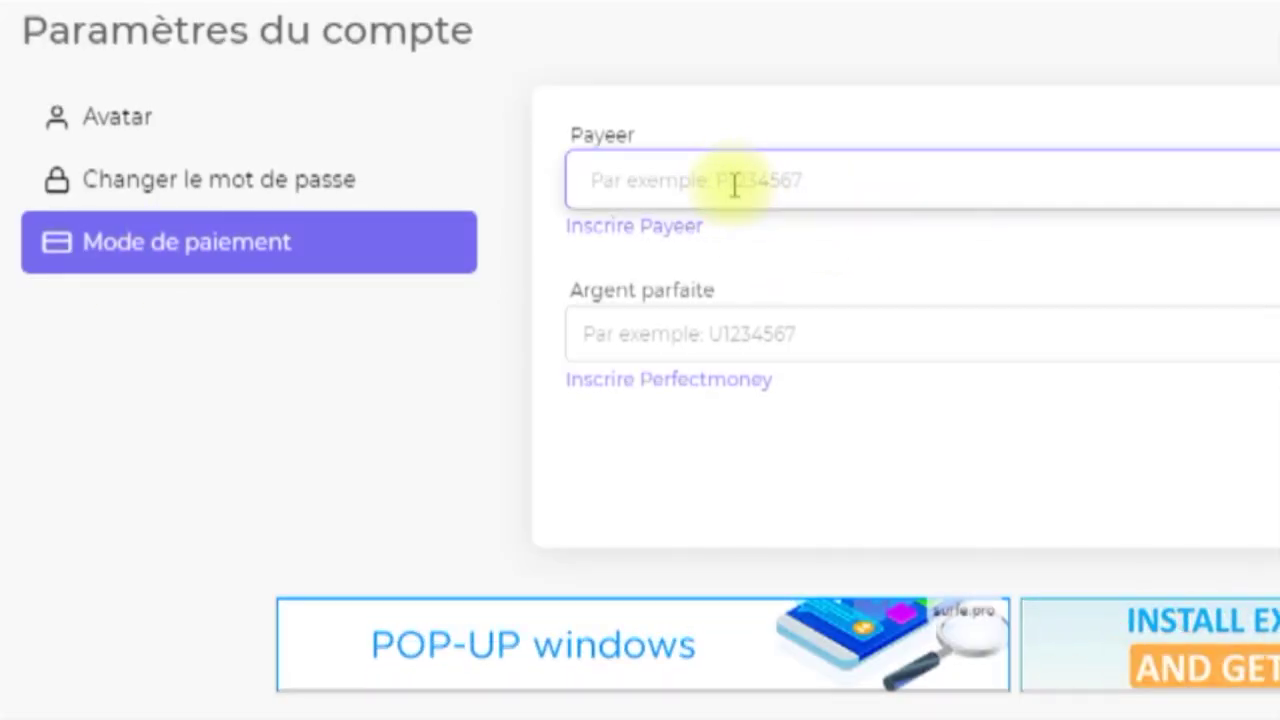
key("ctrl+v")
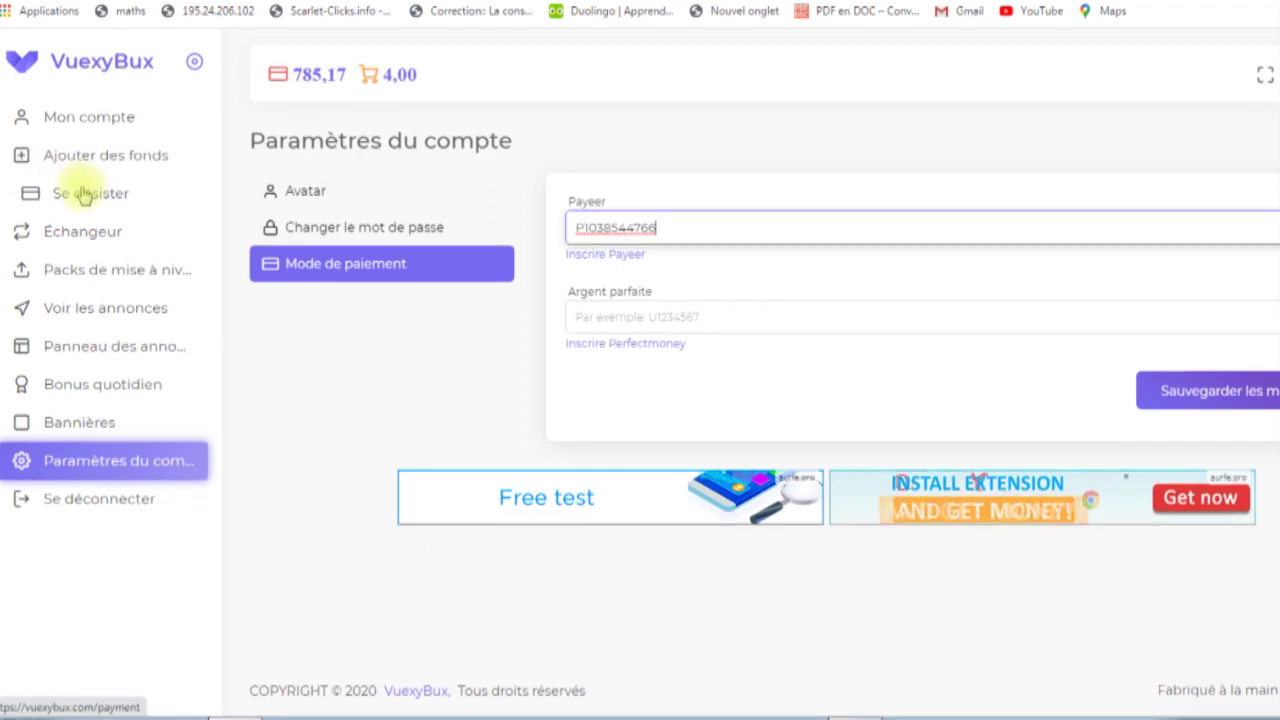
Open Se désister and choose USD as the withdrawal currency
left_click(85, 190)
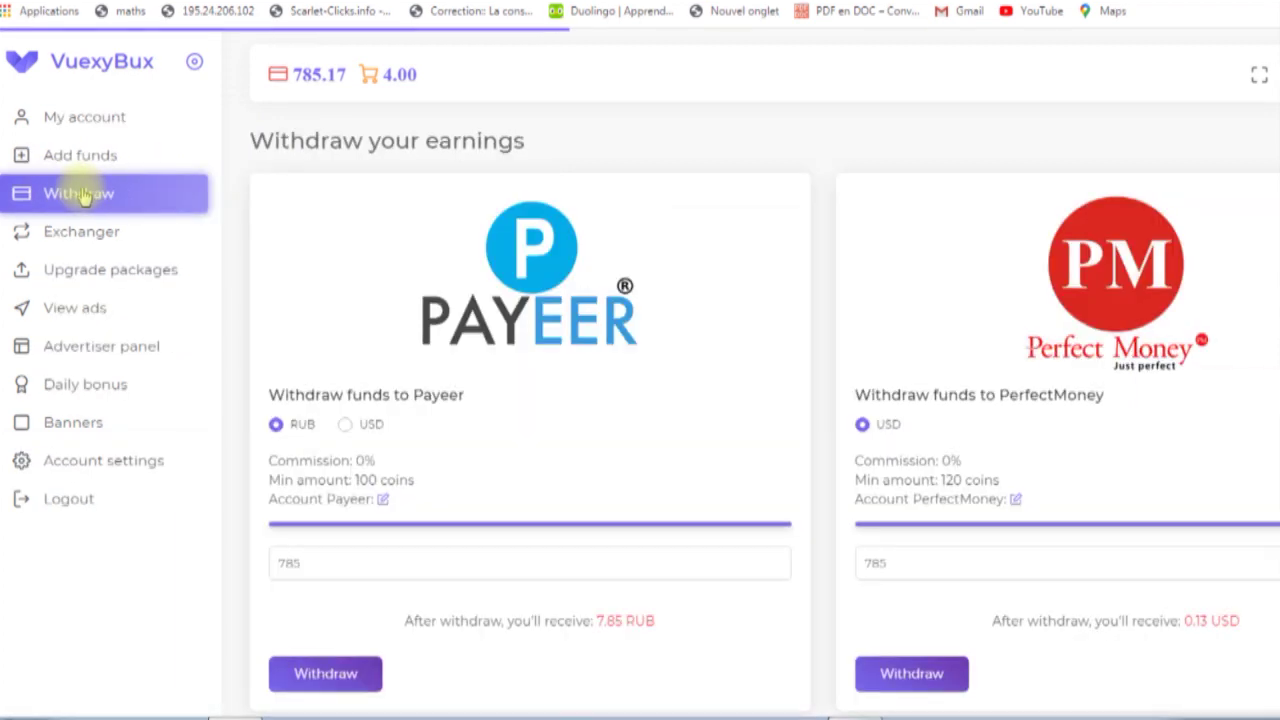
left_click(377, 428)
scroll(366, 549, "down", 1)
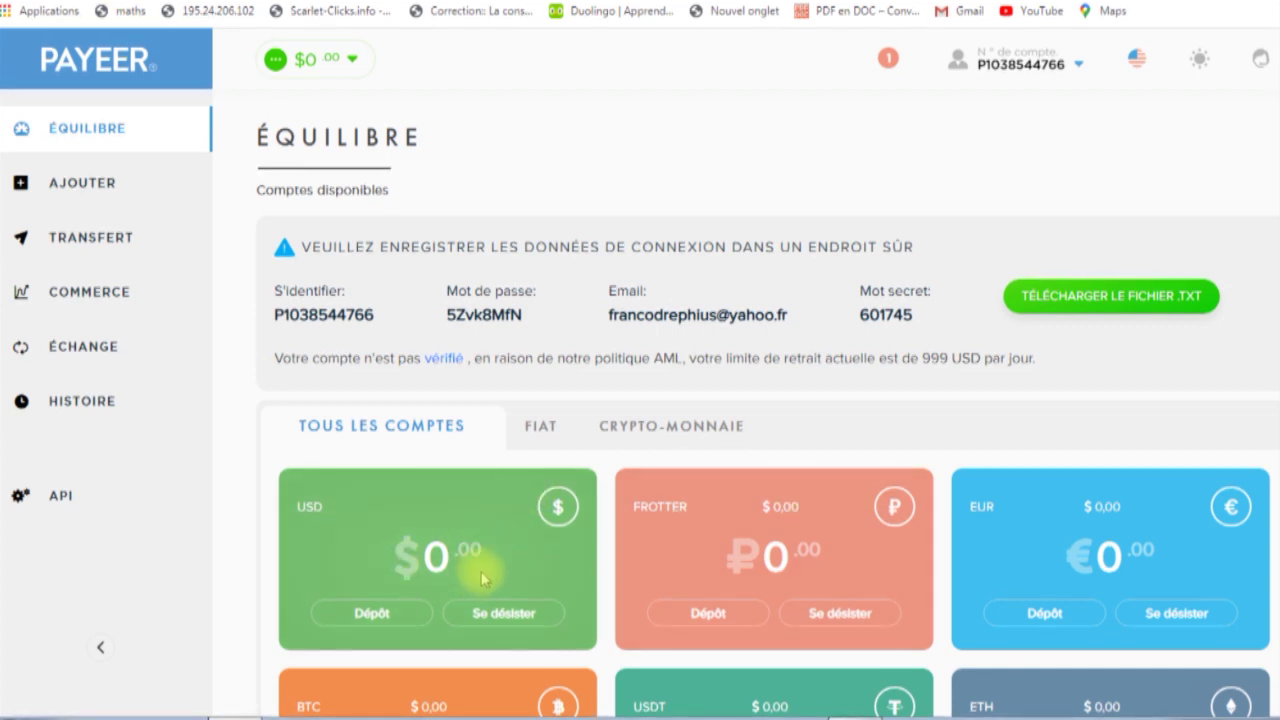
scroll(510, 505, "down", 3)
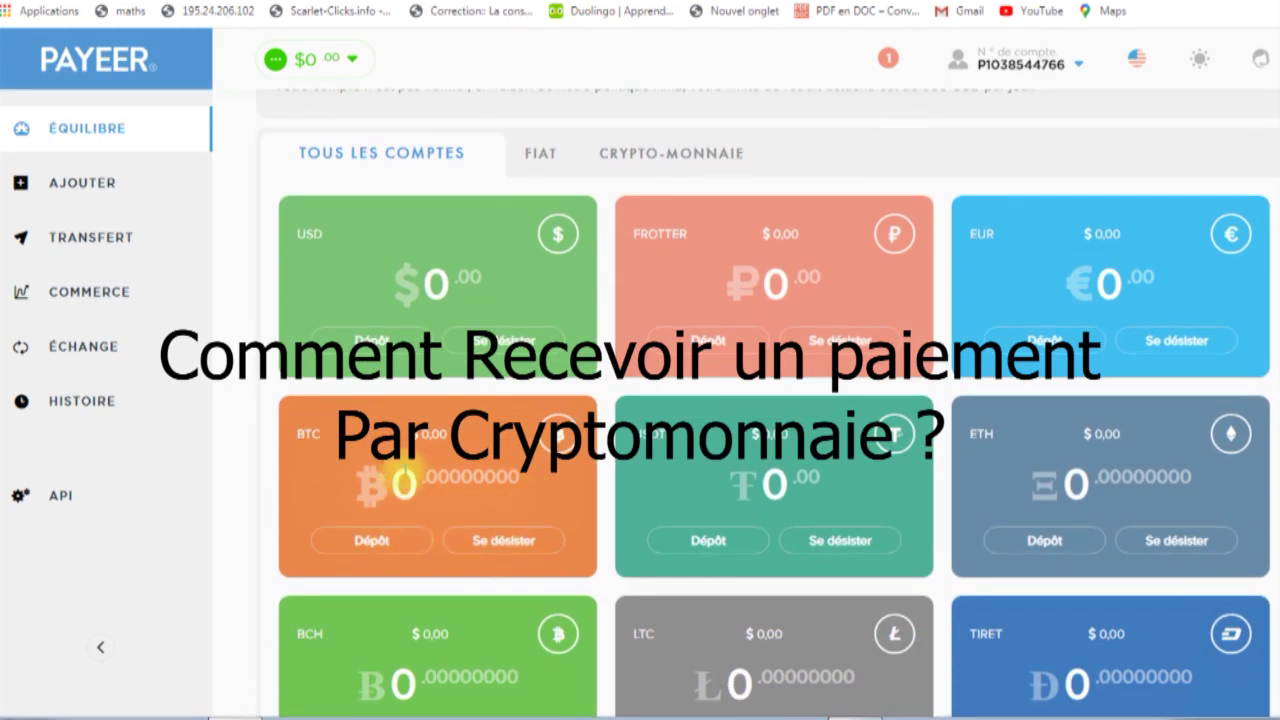
scroll(400, 470, "down", 1)
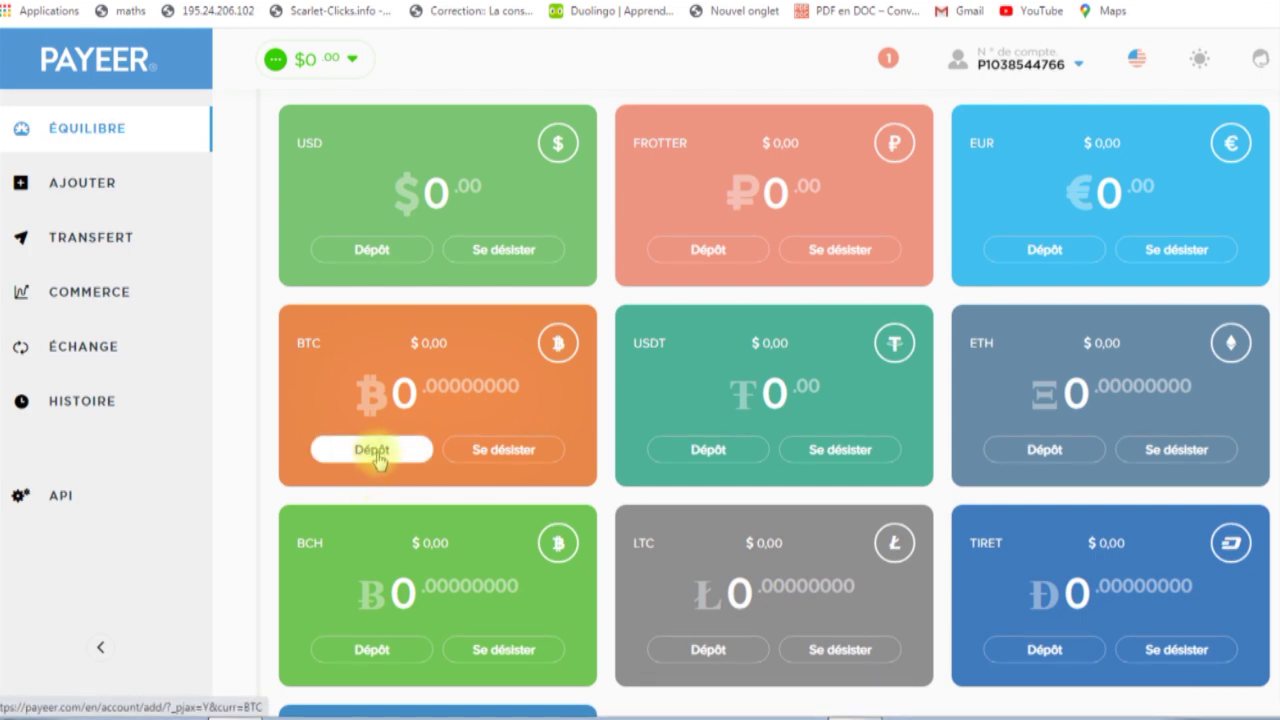
Open the BTC card's Dépôt page and copy the Bitcoin deposit address
left_click(372, 451)
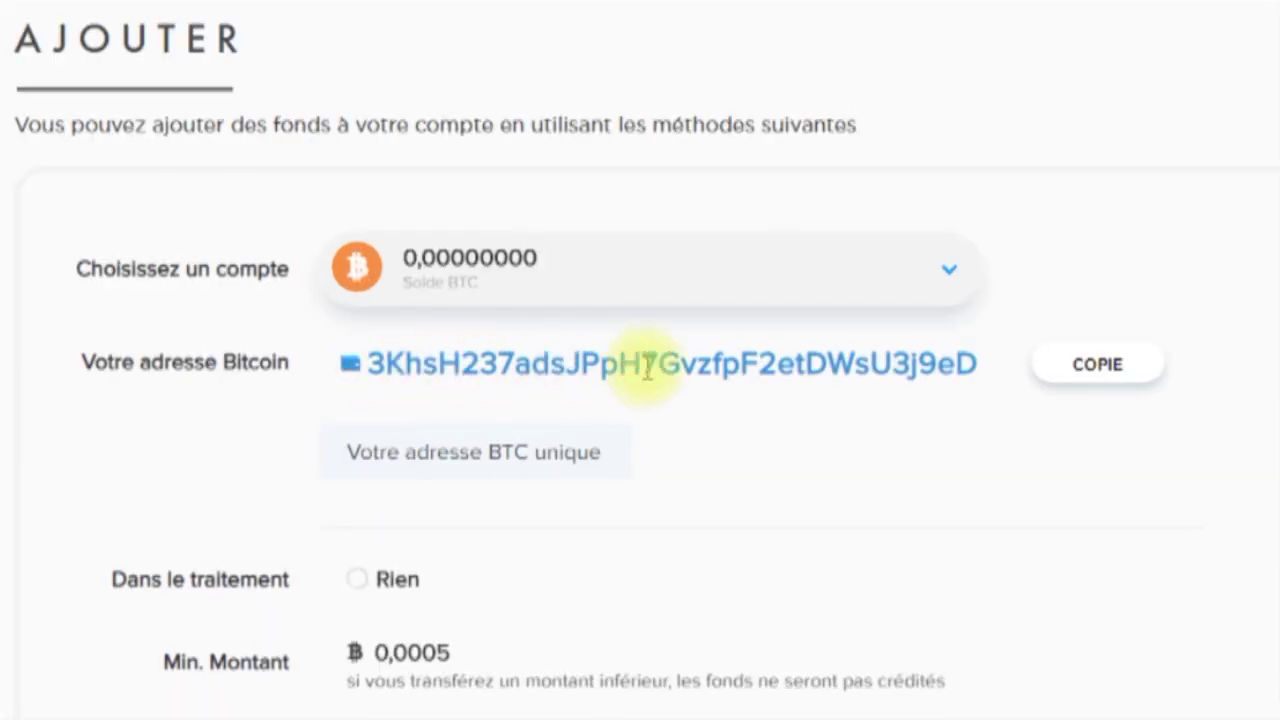
left_click(1110, 364)
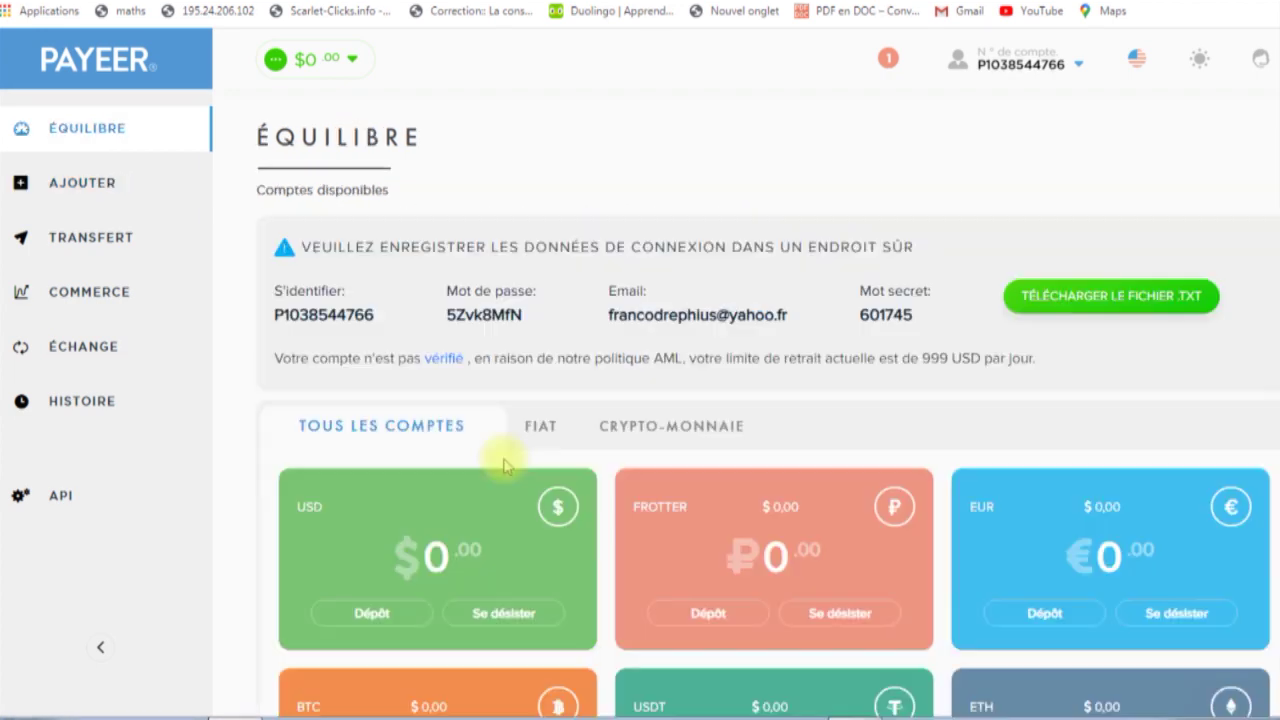
scroll(500, 457, "down", 2)
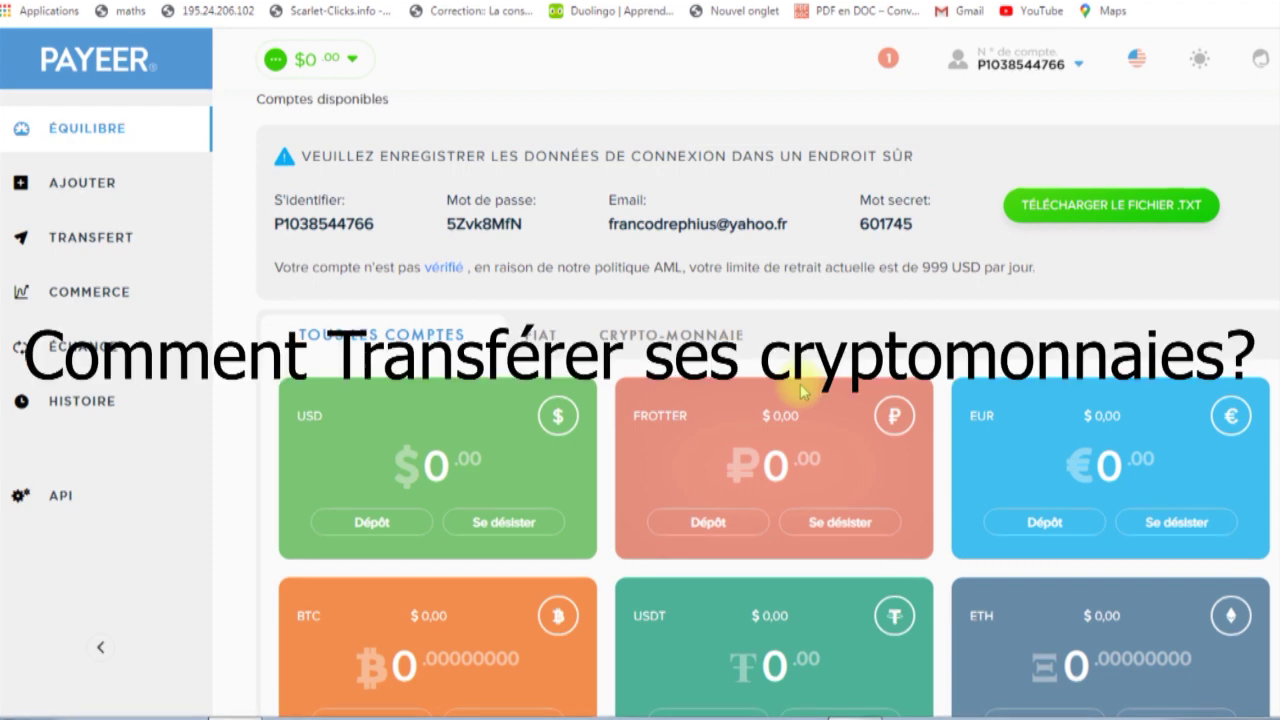
Open the TRANSFERT form from the left sidebar
scroll(695, 400, "down", 1)
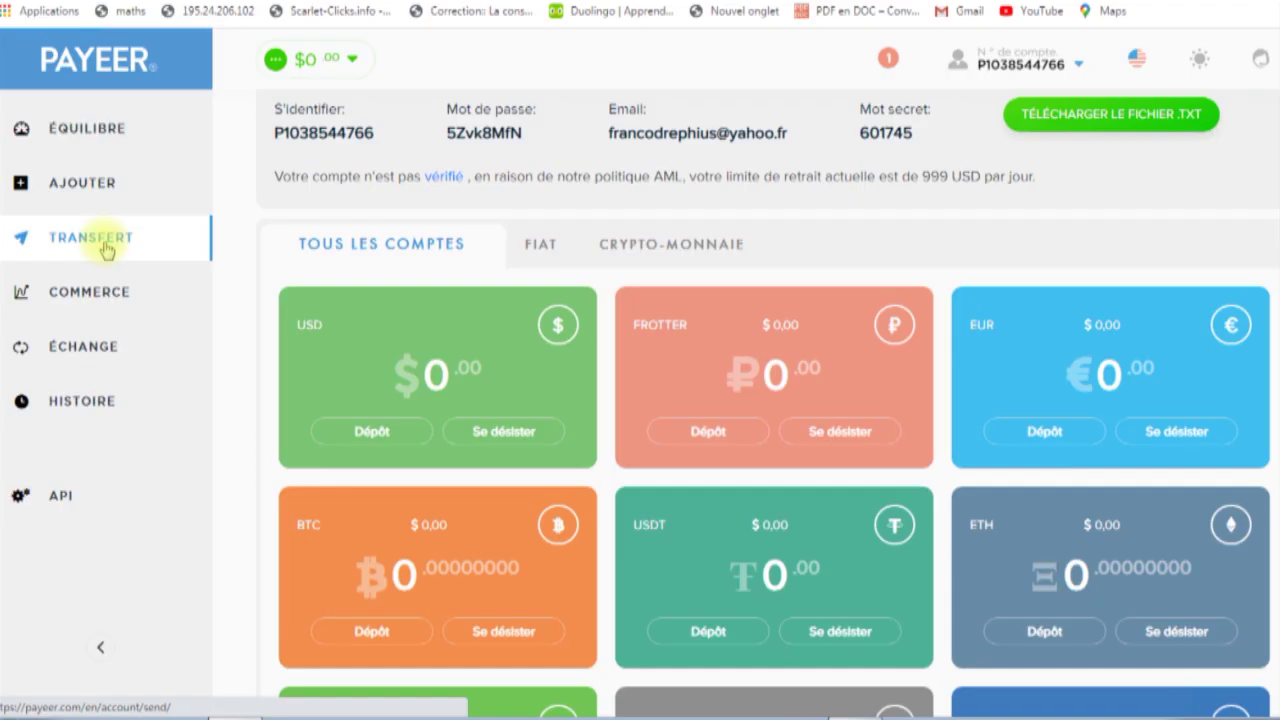
left_click(222, 287)
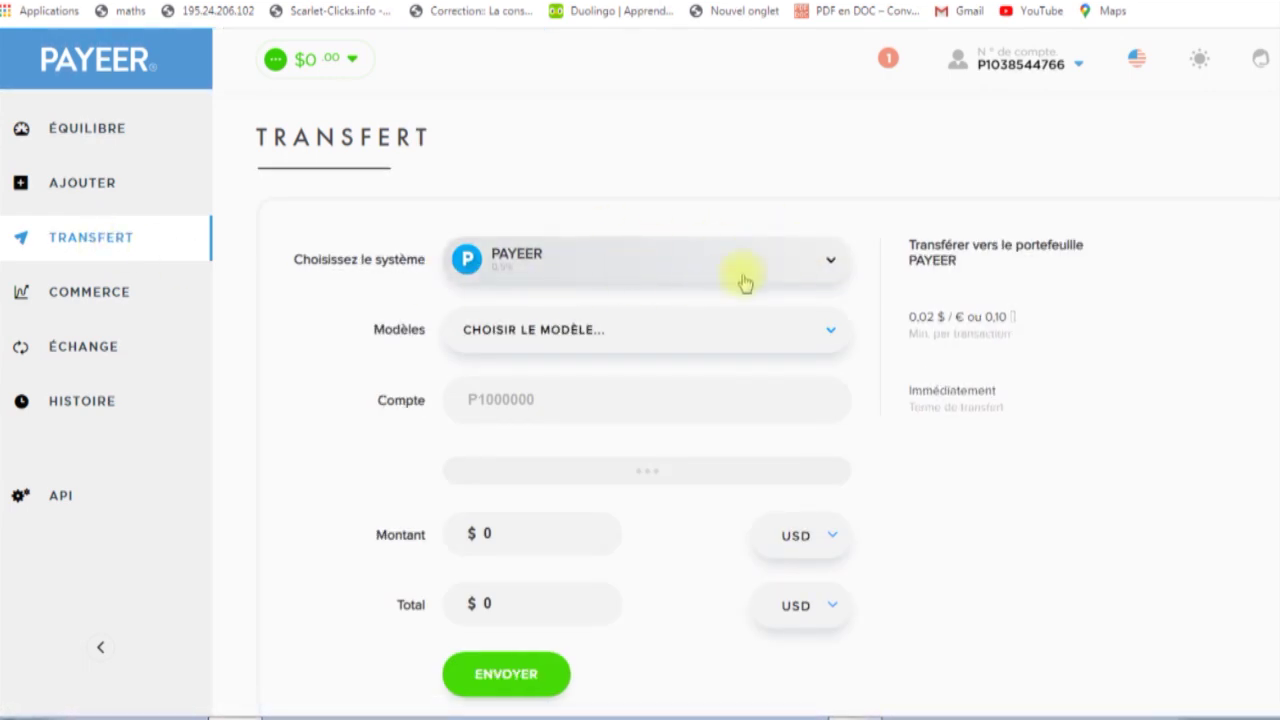
left_click(583, 406)
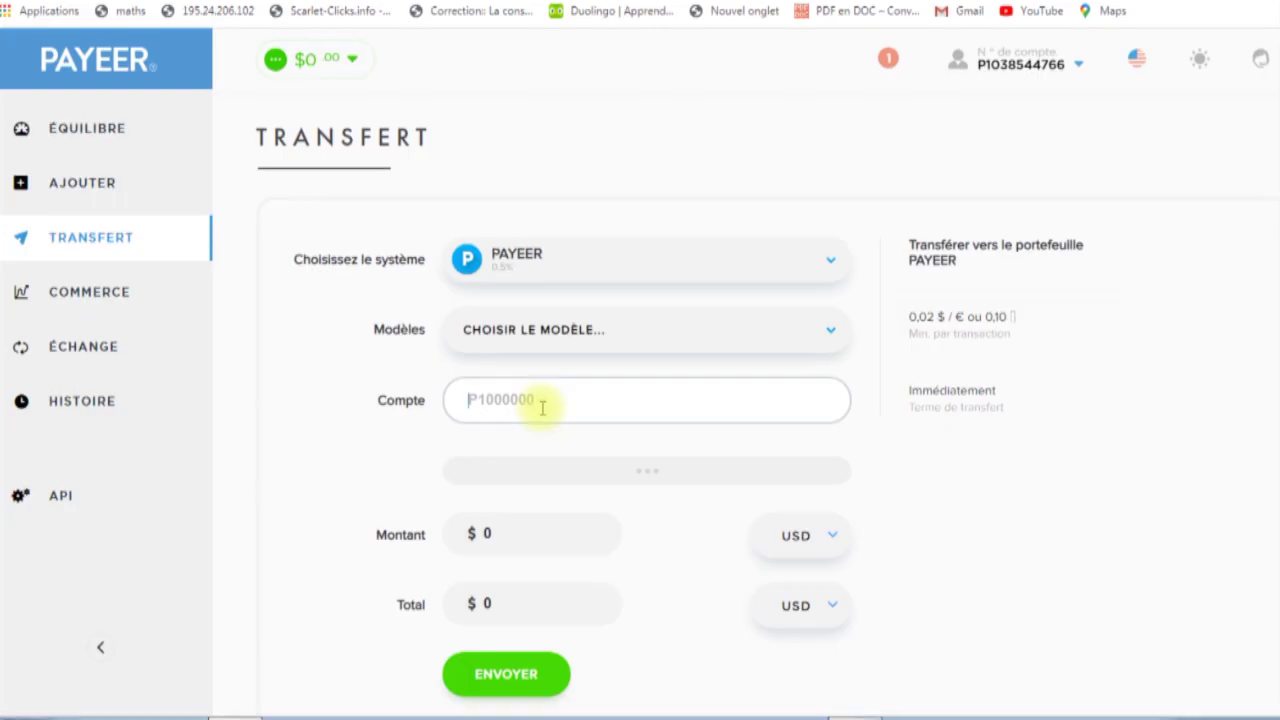
left_click(523, 529)
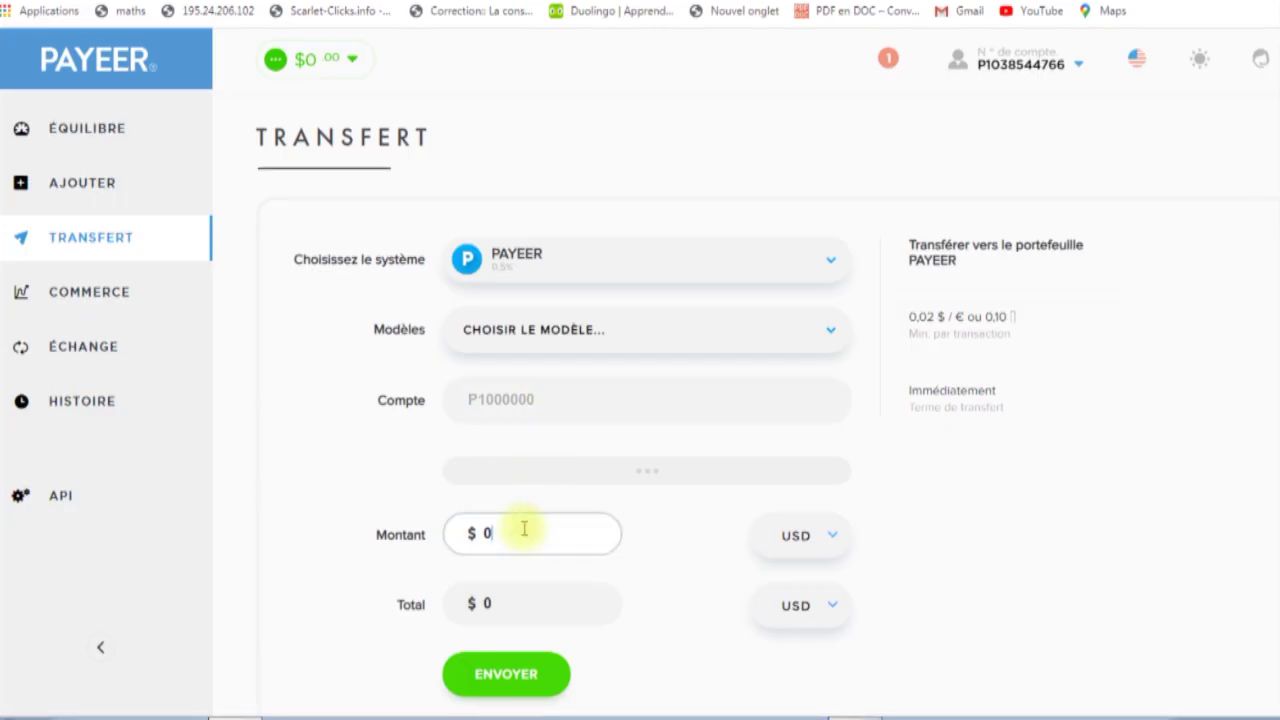
scroll(523, 529, "down", 1)
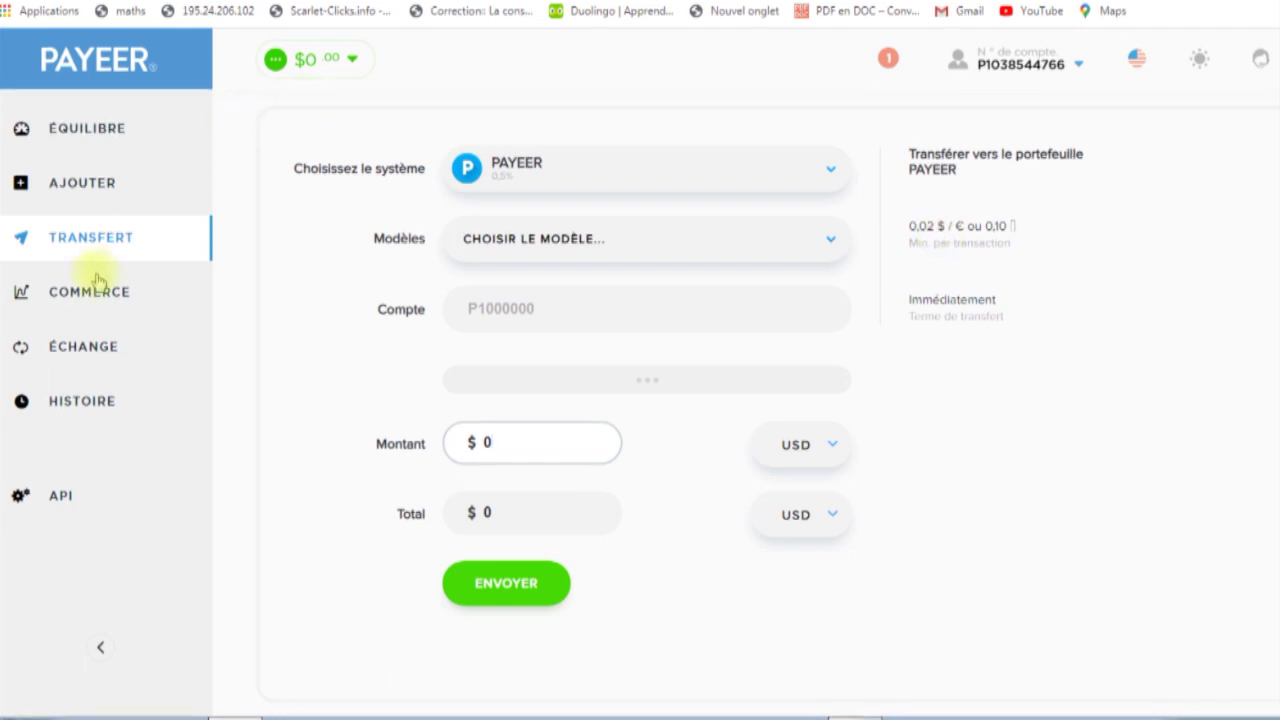
Select Bitcoin in Choisissez le système, then reopen and browse the system list
left_click(834, 175)
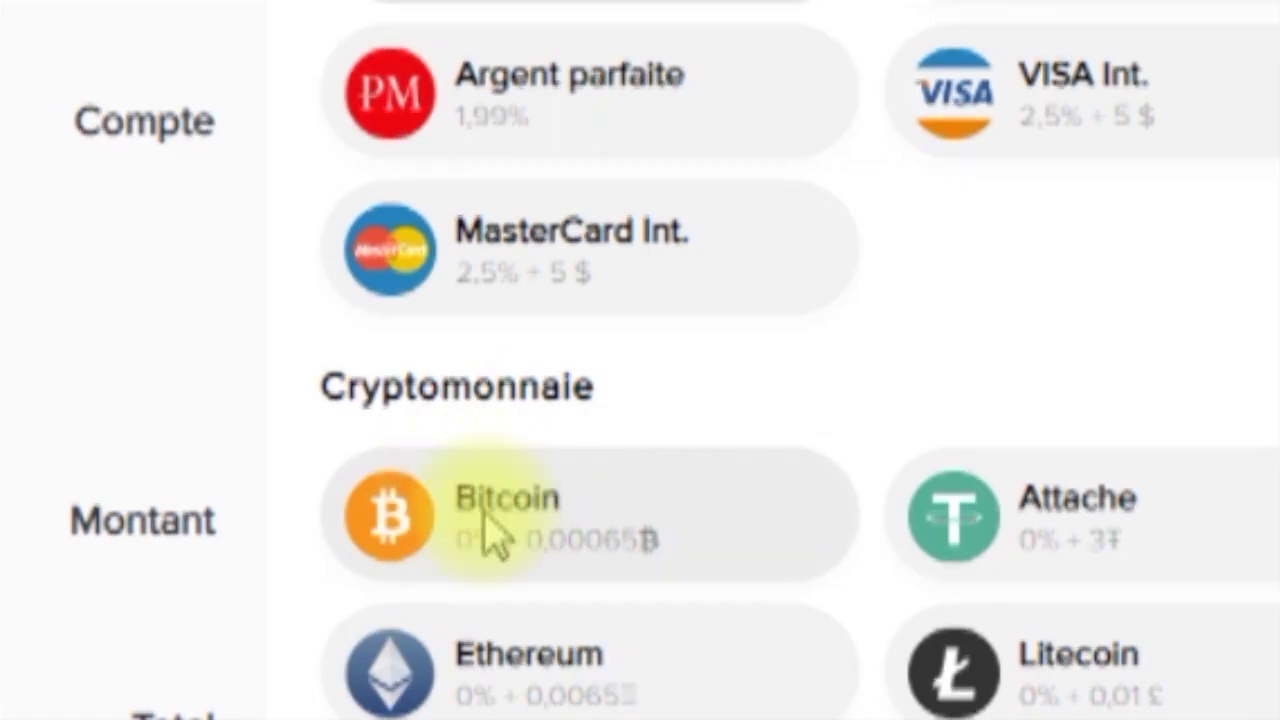
left_click(534, 437)
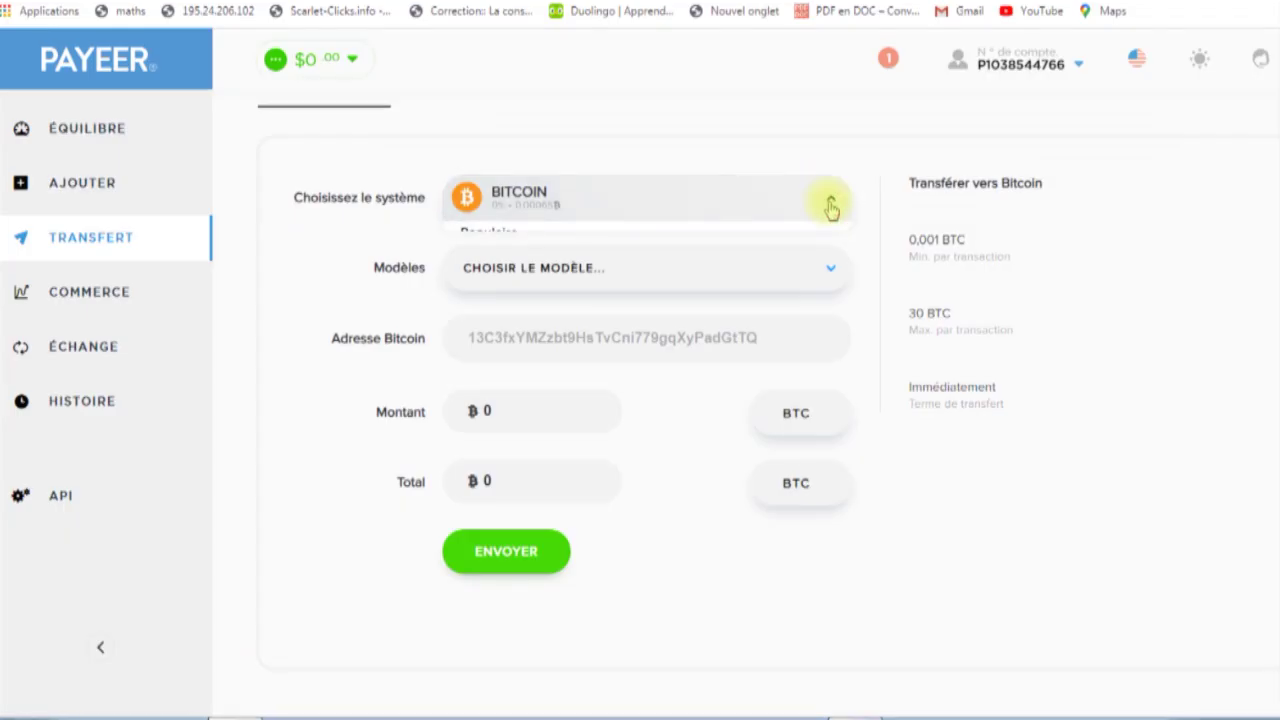
left_click(1160, 75)
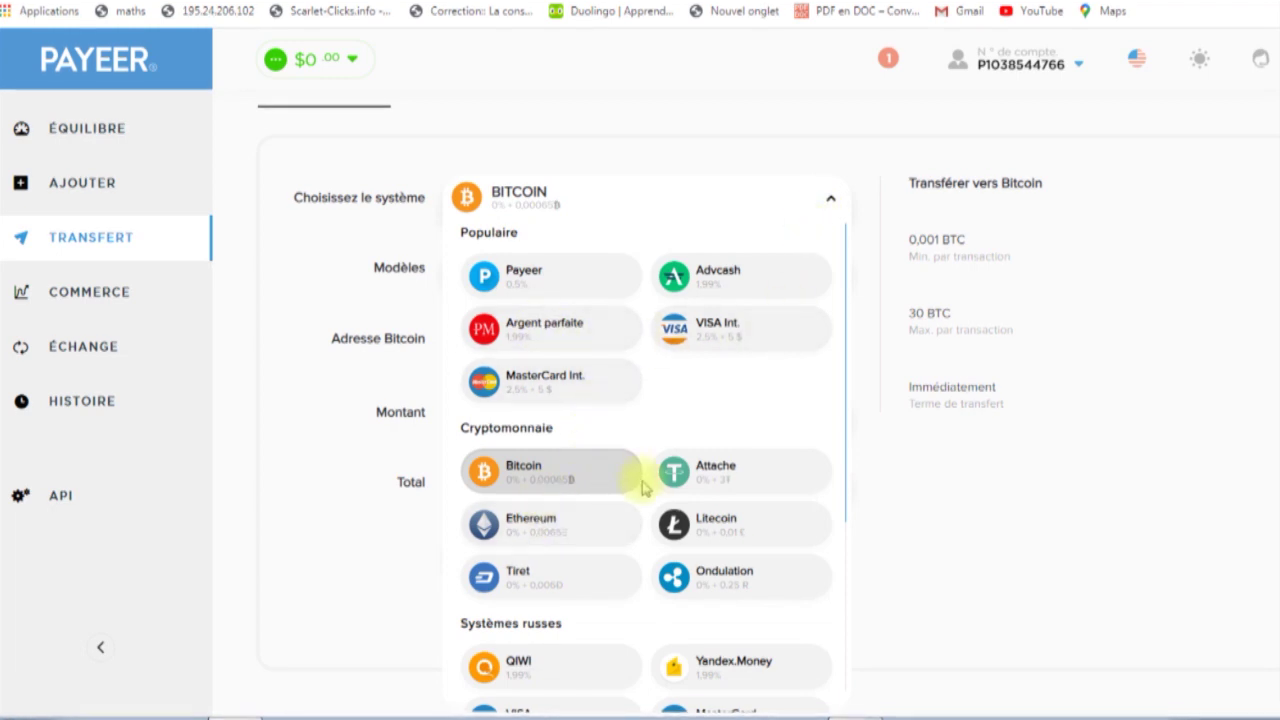
scroll(610, 440, "down", 2)
scroll(560, 420, "down", 1)
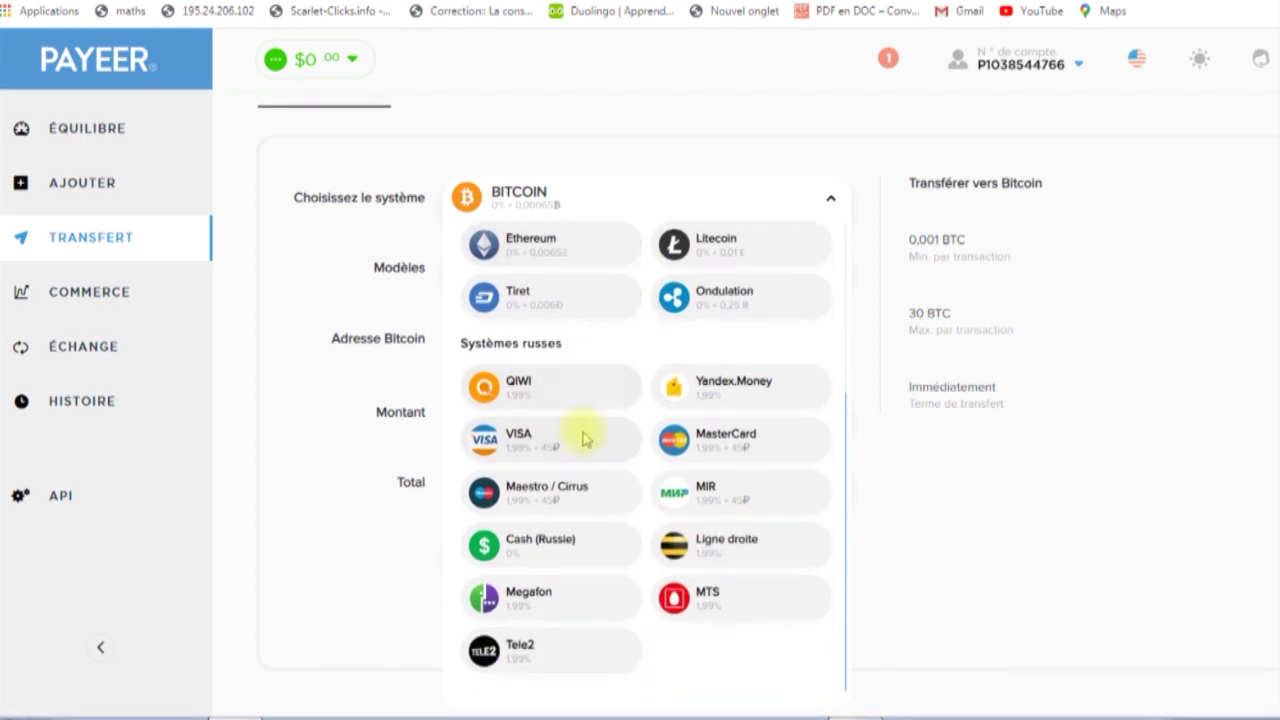
scroll(585, 440, "up", 3)
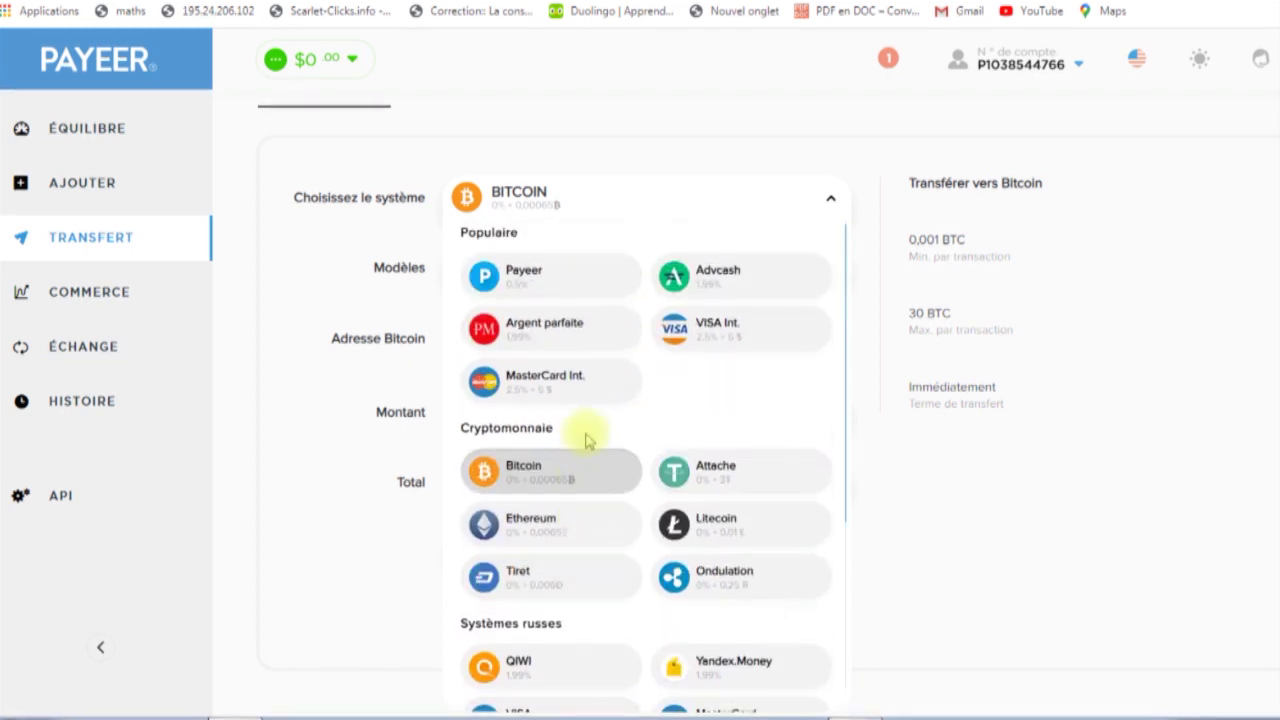